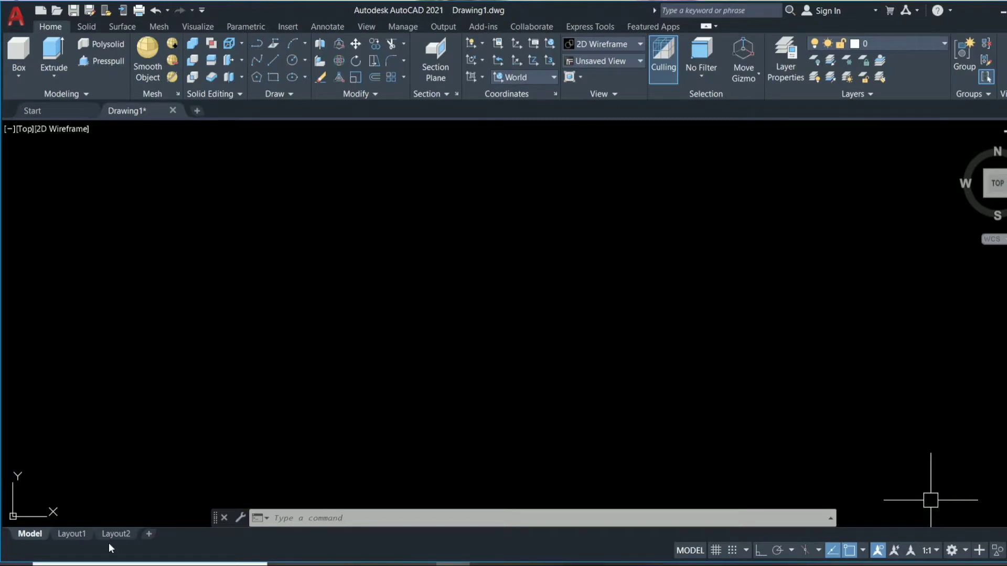
# Draw a flat solid box with a rectangular base in the empty drawing and give it a small height.
pyautogui.click(19, 76)
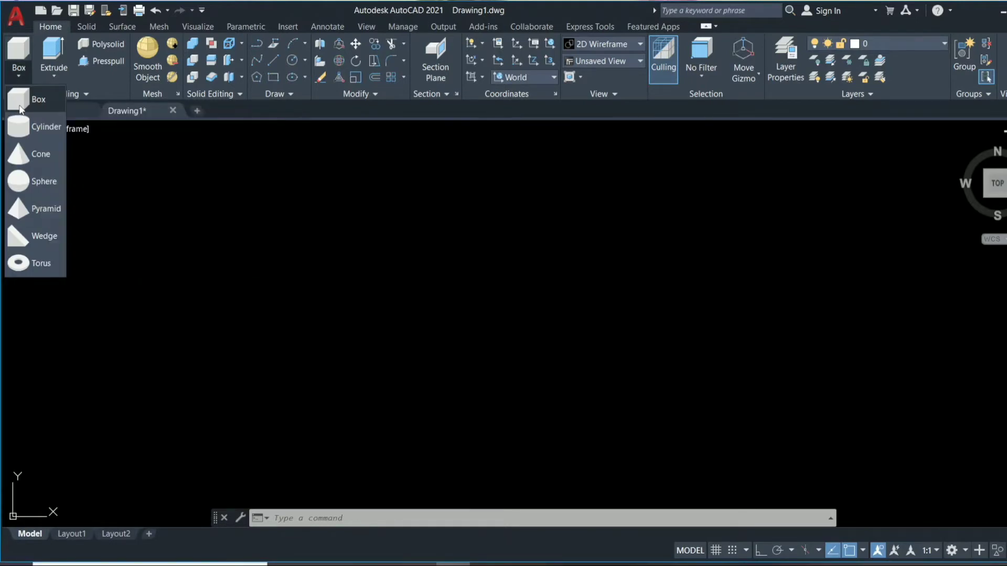
pyautogui.click(148, 264)
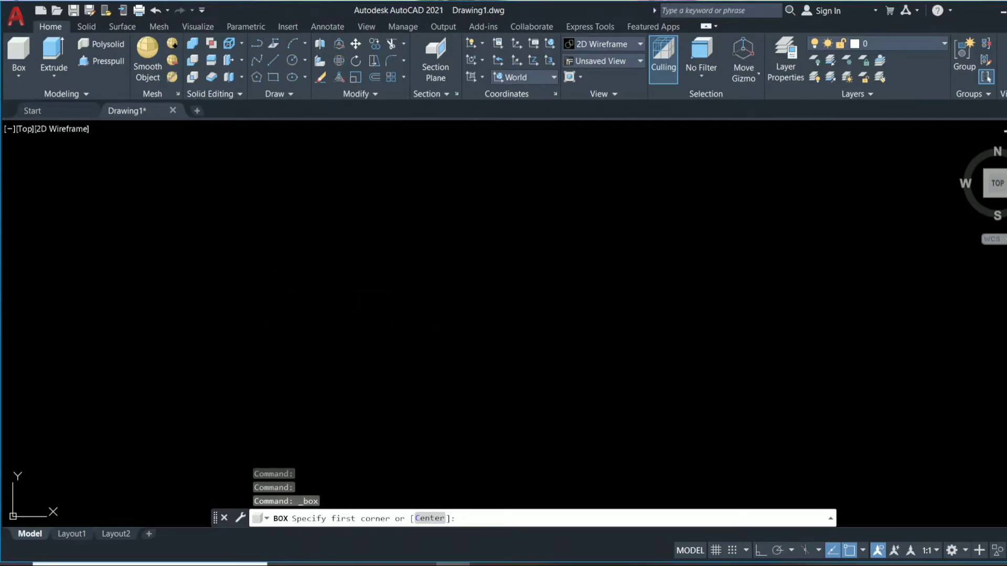
pyautogui.click(229, 285)
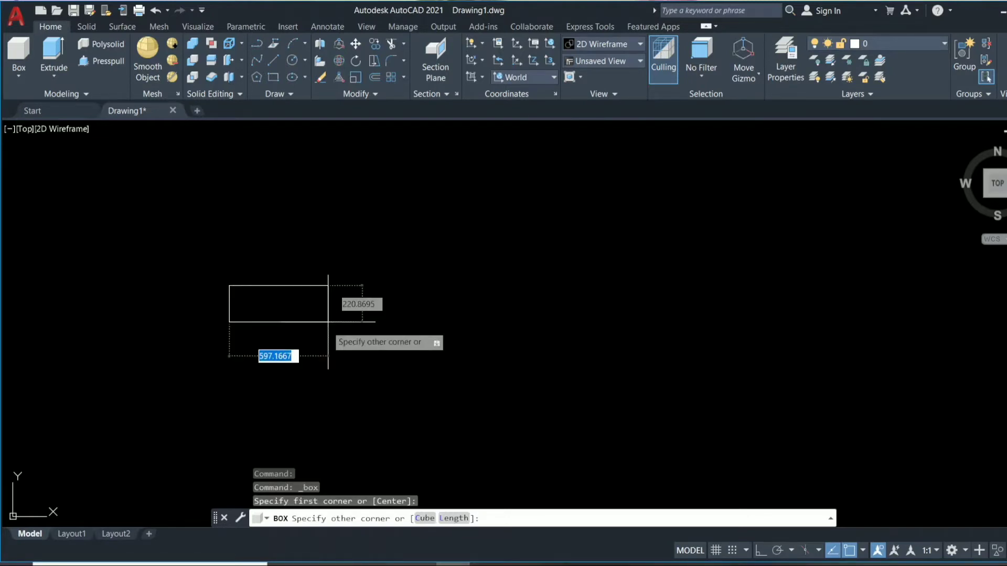
pyautogui.click(420, 375)
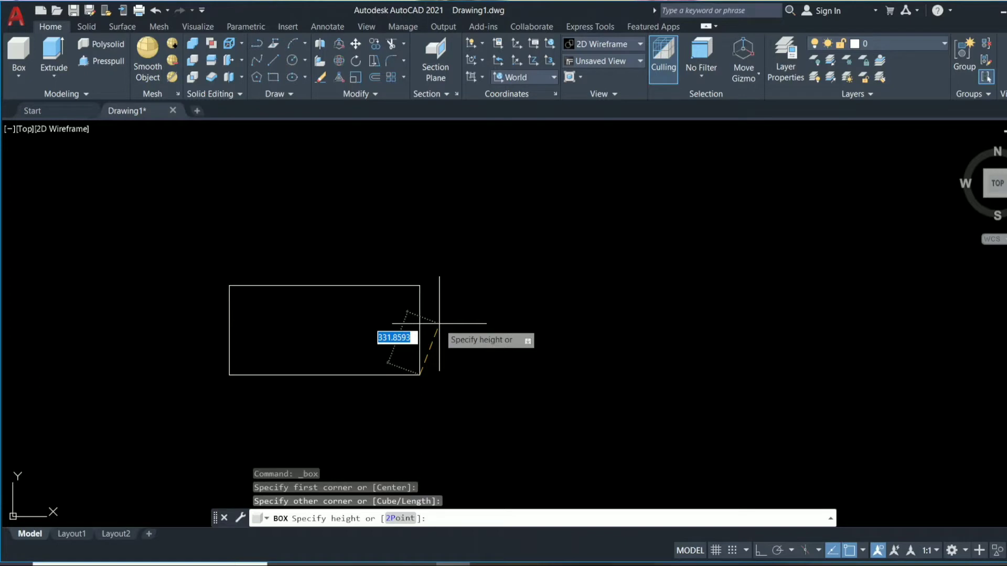
pyautogui.write('6')
pyautogui.press('Return')
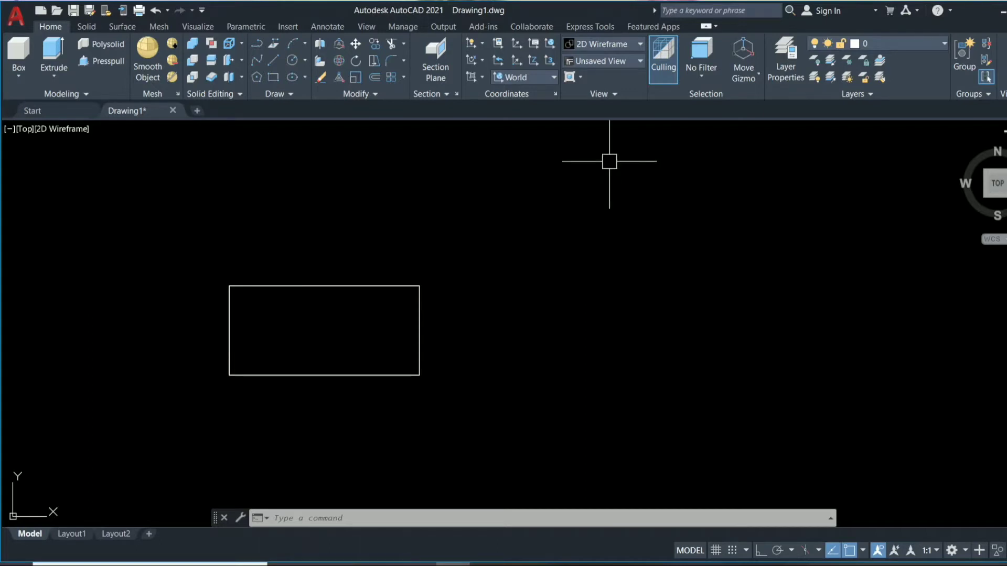
# Switch the model to the Top view.
pyautogui.click(629, 61)
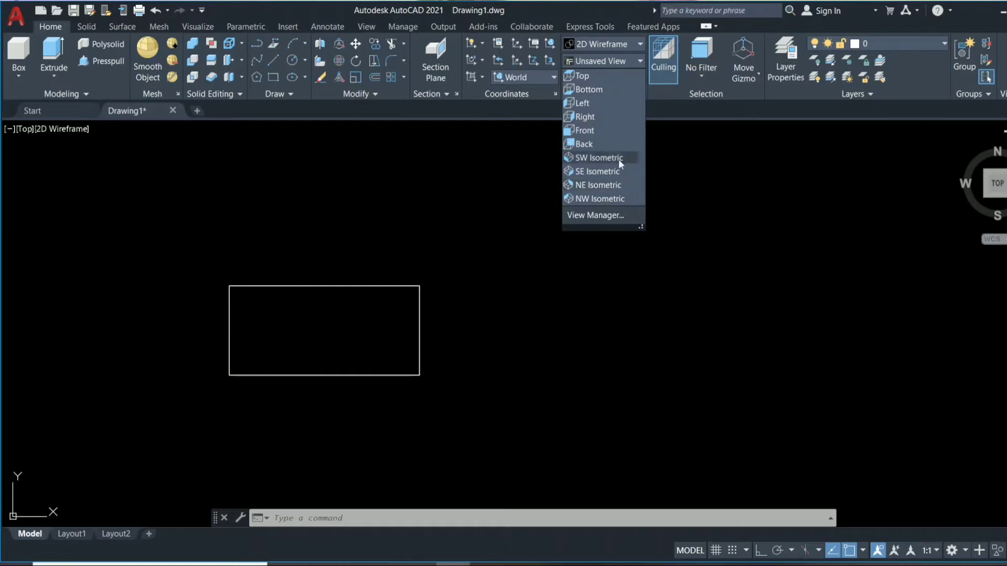
pyautogui.click(599, 77)
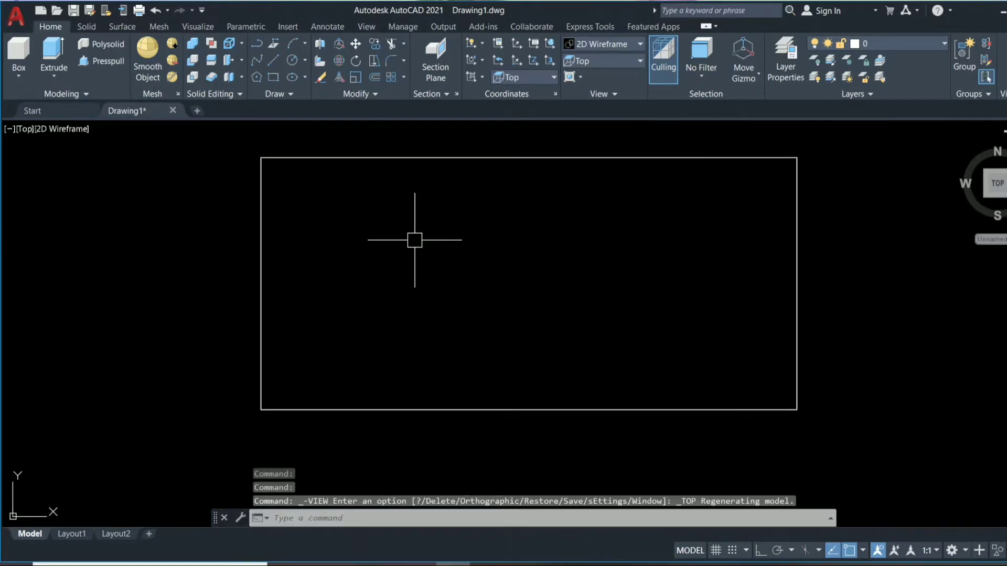
pyautogui.moveTo(415, 240); pyautogui.dragTo(404, 262, button='middle')
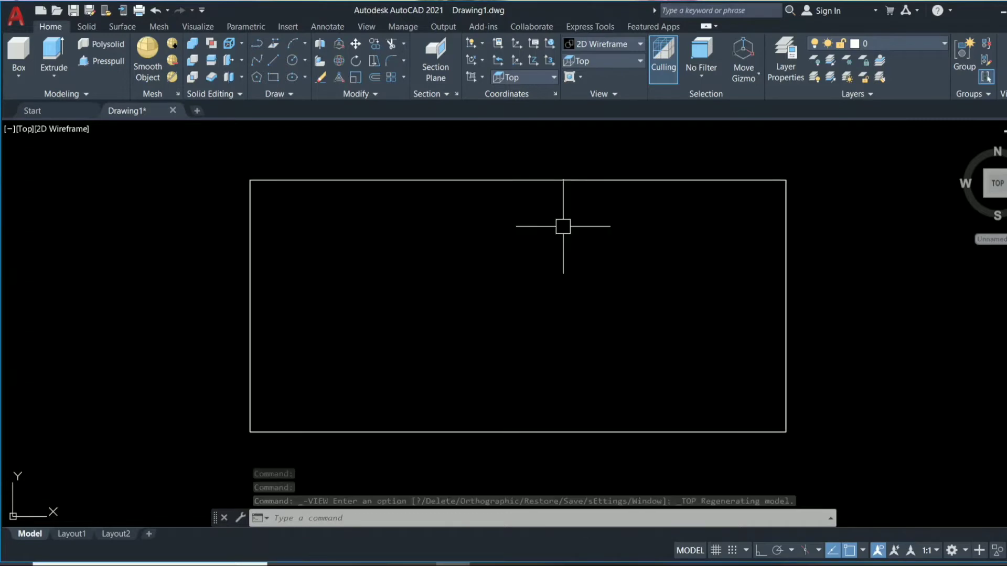
# Show the box in the SE Isometric view with the Shaded visual style.
pyautogui.click(602, 61)
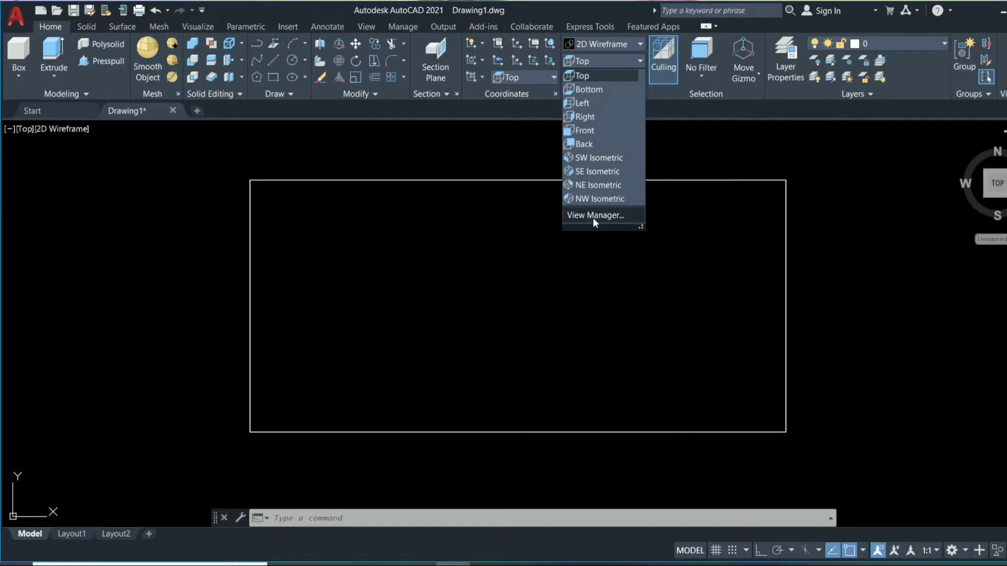
pyautogui.click(587, 171)
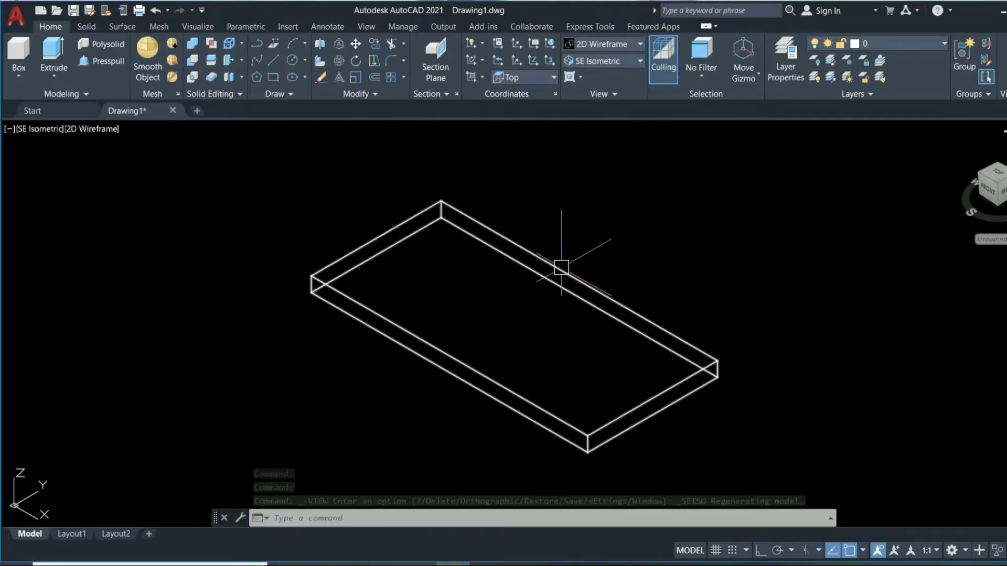
pyautogui.click(589, 47)
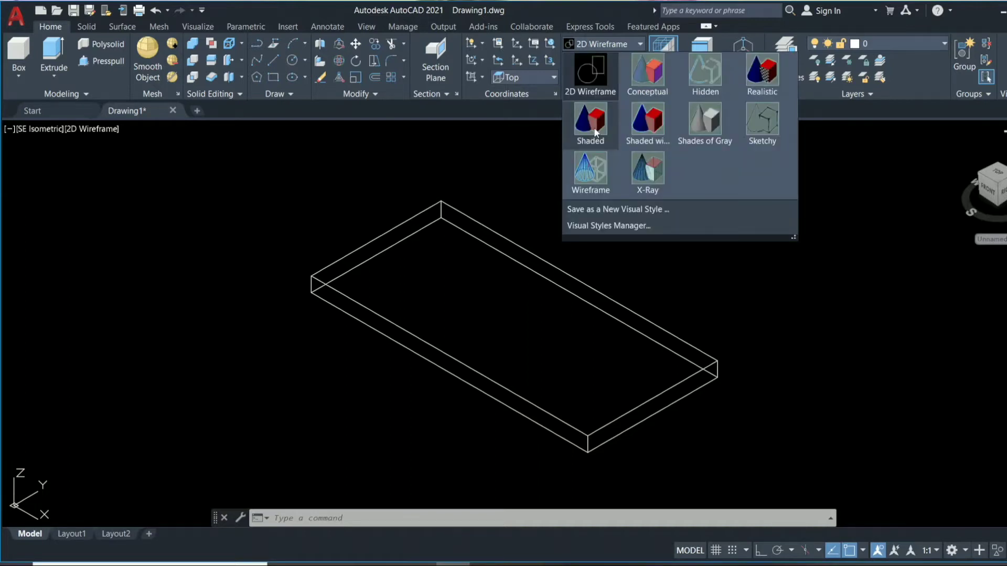
pyautogui.click(592, 123)
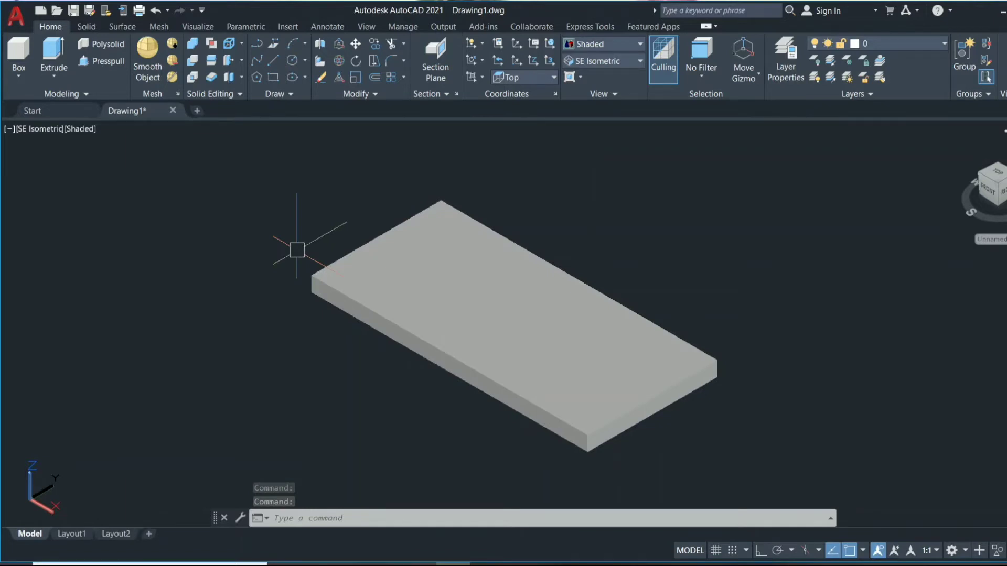
pyautogui.moveTo(359, 274); pyautogui.dragTo(509, 263, button='middle')
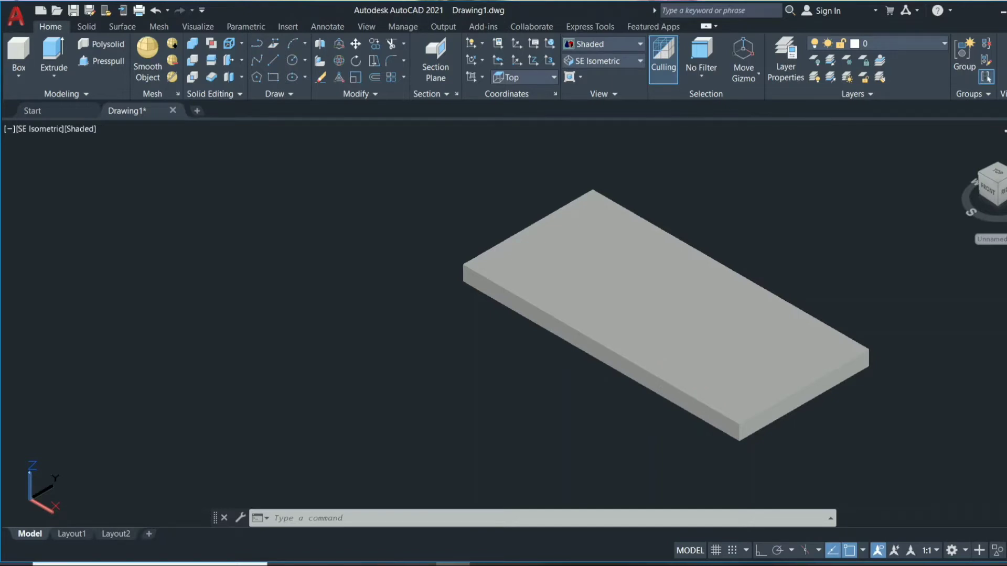
# Presspull the top face of the box upward by about 477 units.
pyautogui.click(102, 62)
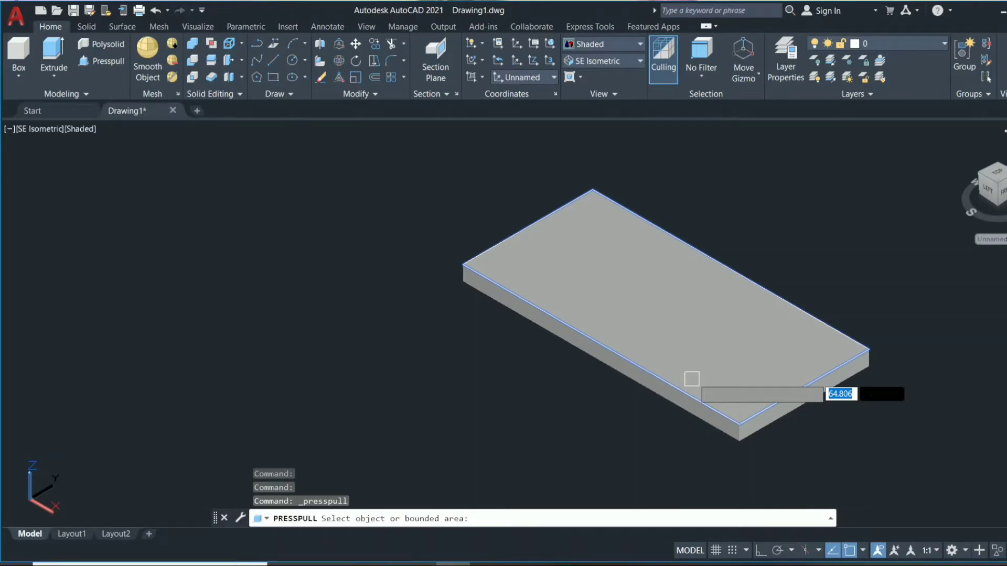
pyautogui.click(691, 378)
pyautogui.scroll(-2, 679, 212)
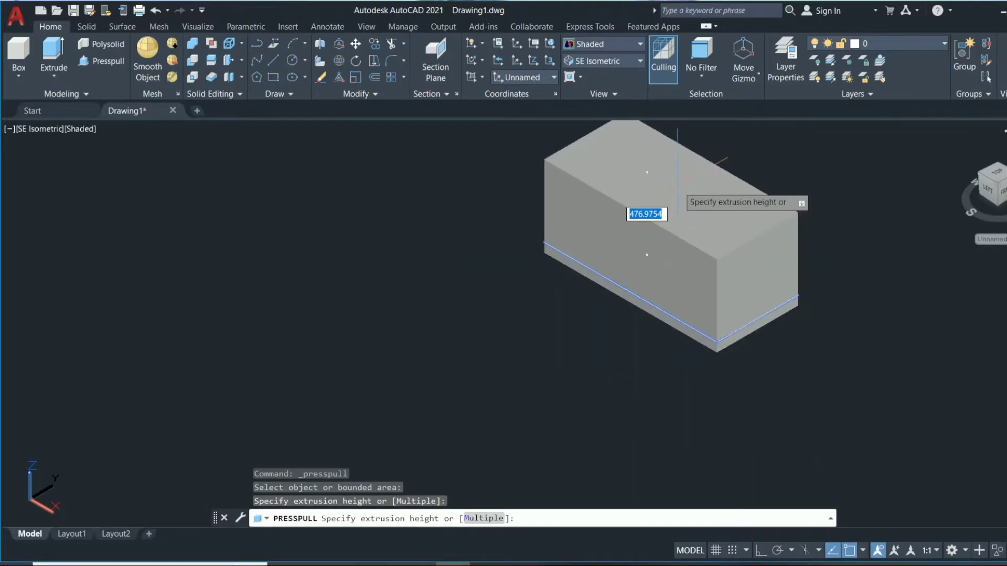
pyautogui.click(678, 186)
pyautogui.click(677, 186)
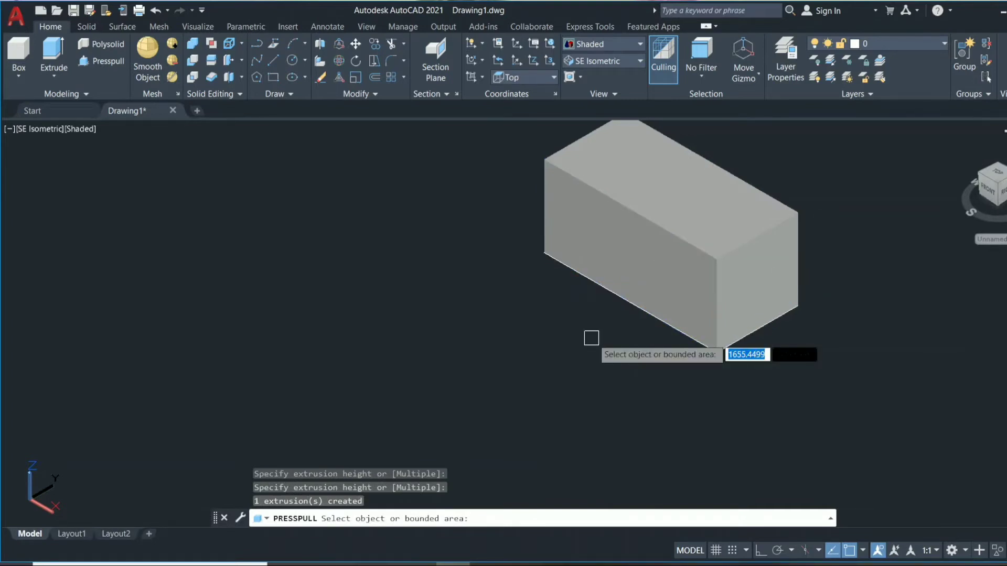
pyautogui.scroll(-2, 591, 338)
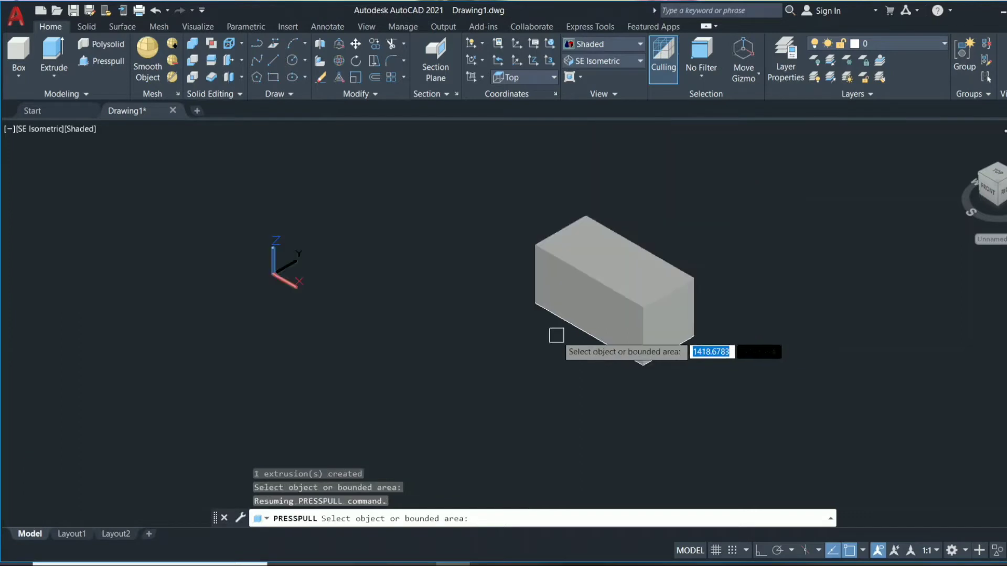
pyautogui.press('Return')
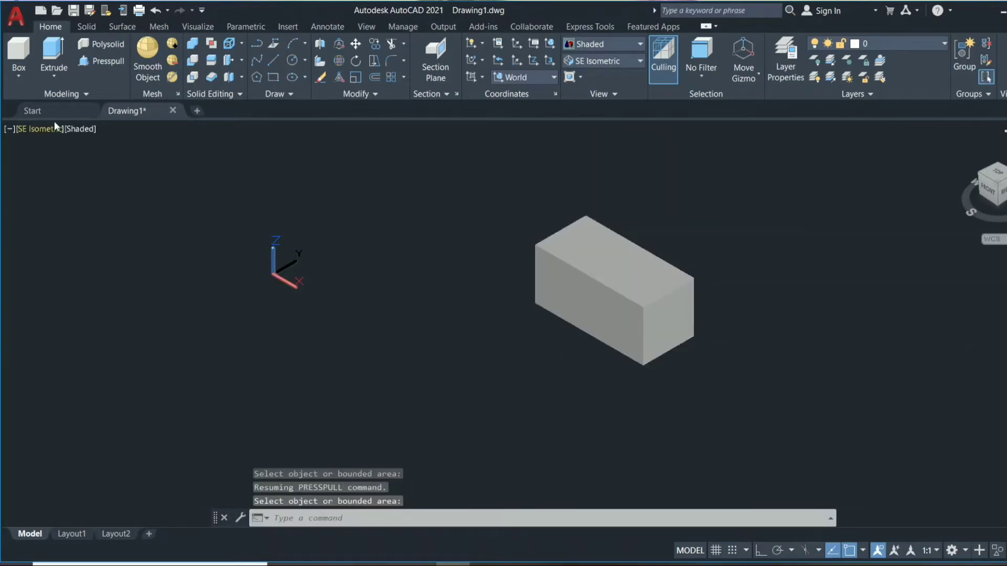
# Create a cylinder in front of the box with a base radius of about 620 and a height of about 578.
pyautogui.click(23, 70)
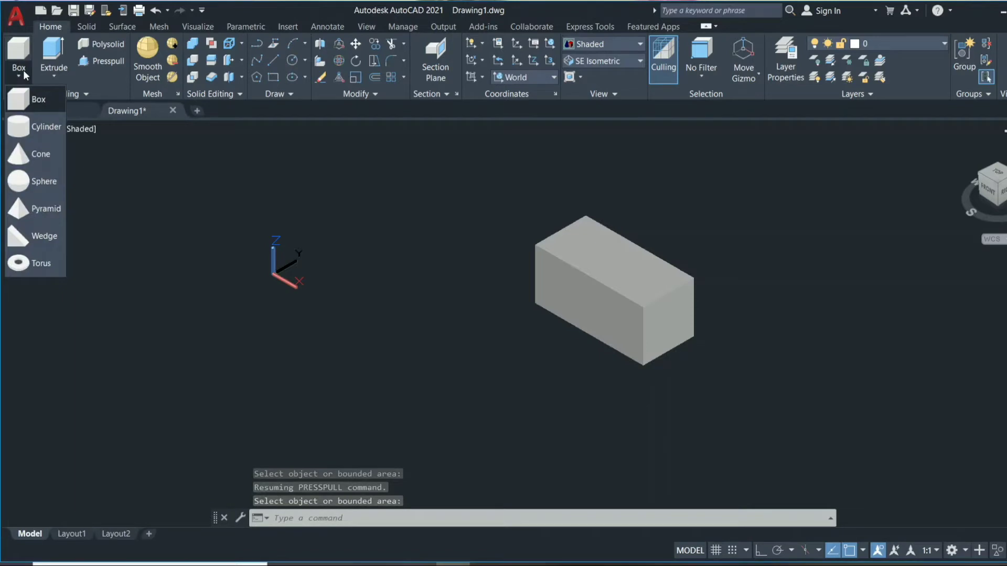
pyautogui.click(38, 128)
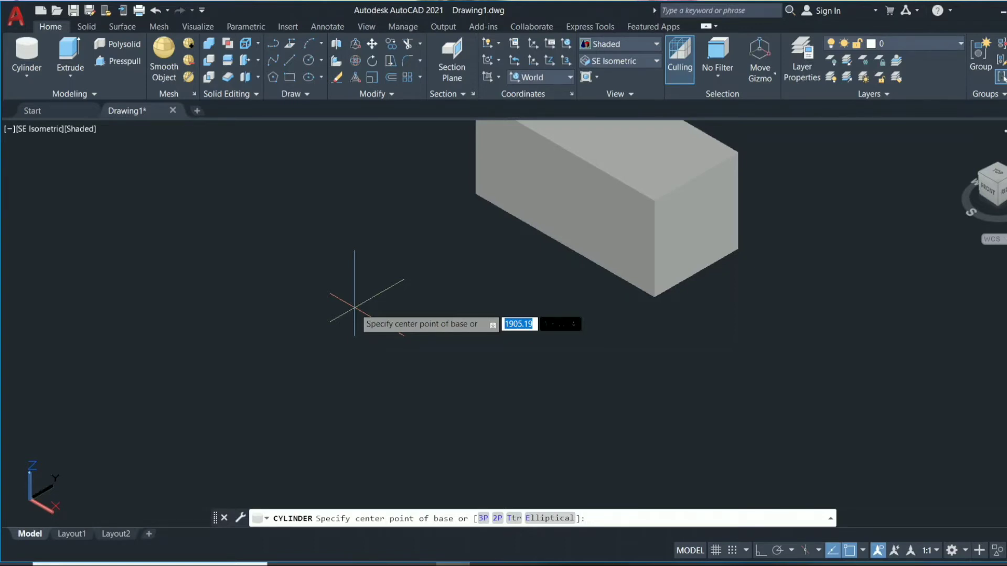
pyautogui.click(355, 307)
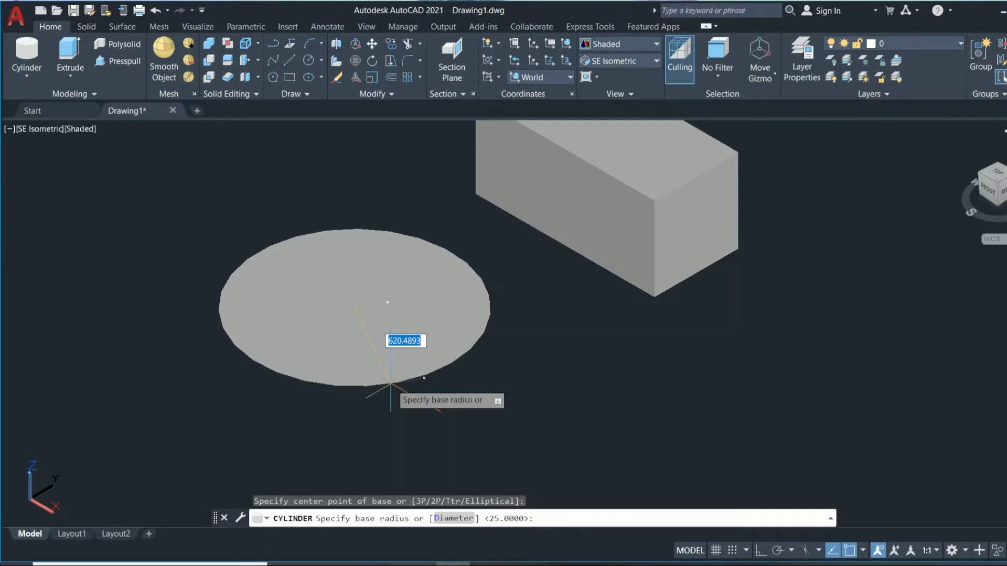
pyautogui.click(391, 384)
pyautogui.scroll(-8, 346, 263)
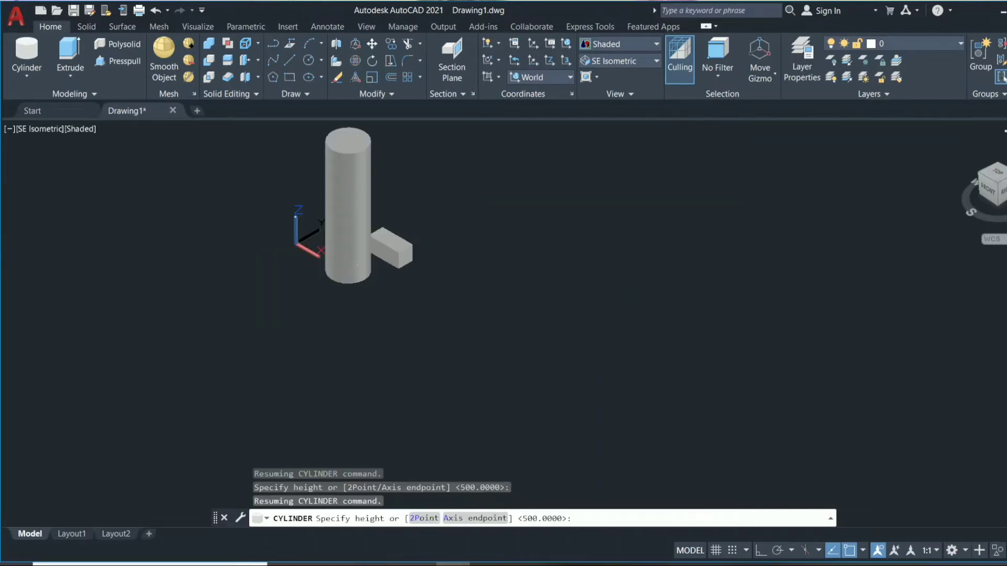
pyautogui.scroll(3, 337, 323)
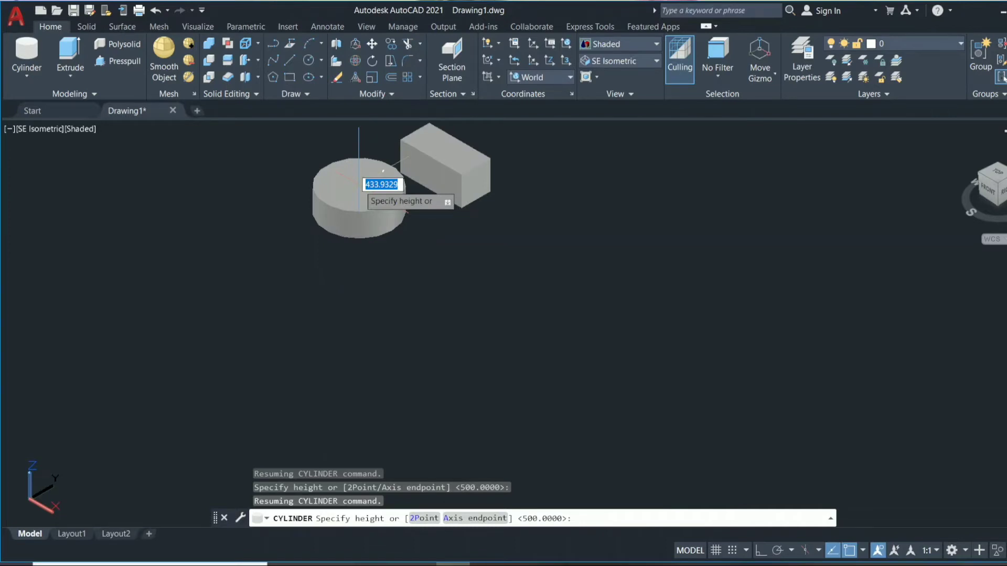
pyautogui.click(357, 175)
pyautogui.scroll(2, 356, 175)
pyautogui.moveTo(396, 294); pyautogui.dragTo(391, 373, button='middle')
pyautogui.scroll(1, 280, 193)
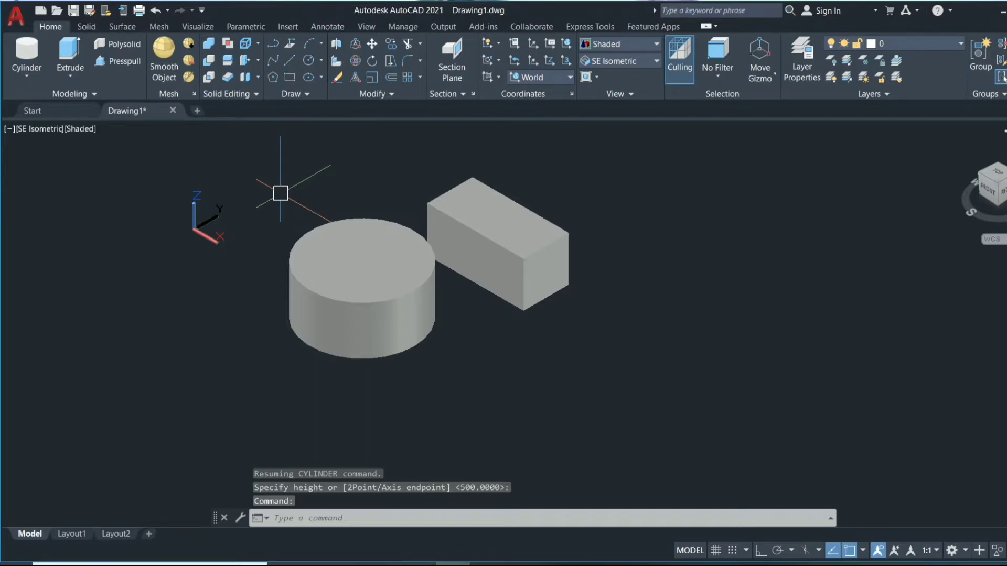
# Create a truncated cone beside the cylinder with a base radius of about 383, a small top radius and a height of about 973.
pyautogui.click(26, 76)
pyautogui.click(50, 157)
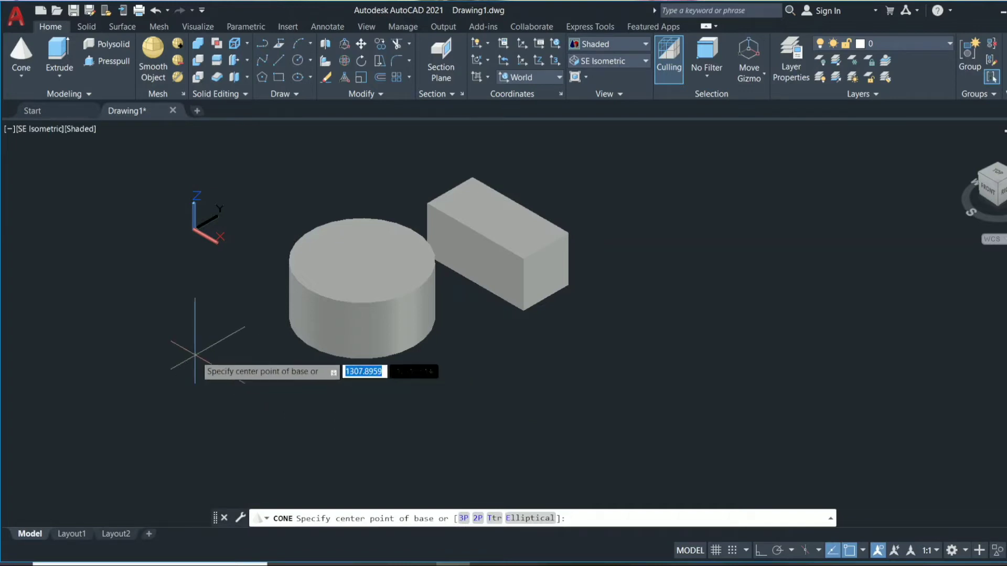
pyautogui.click(195, 355)
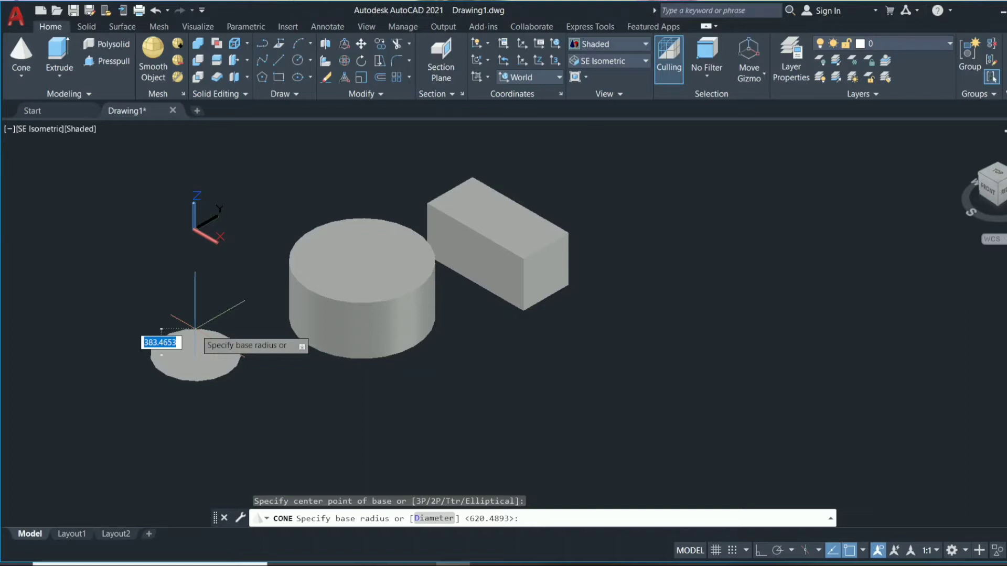
pyautogui.click(195, 329)
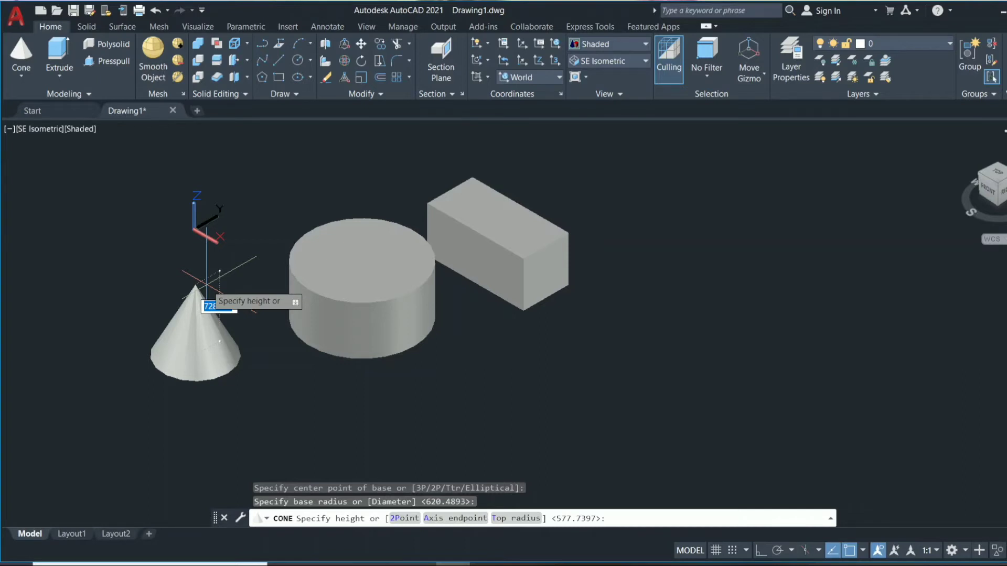
pyautogui.write('t')
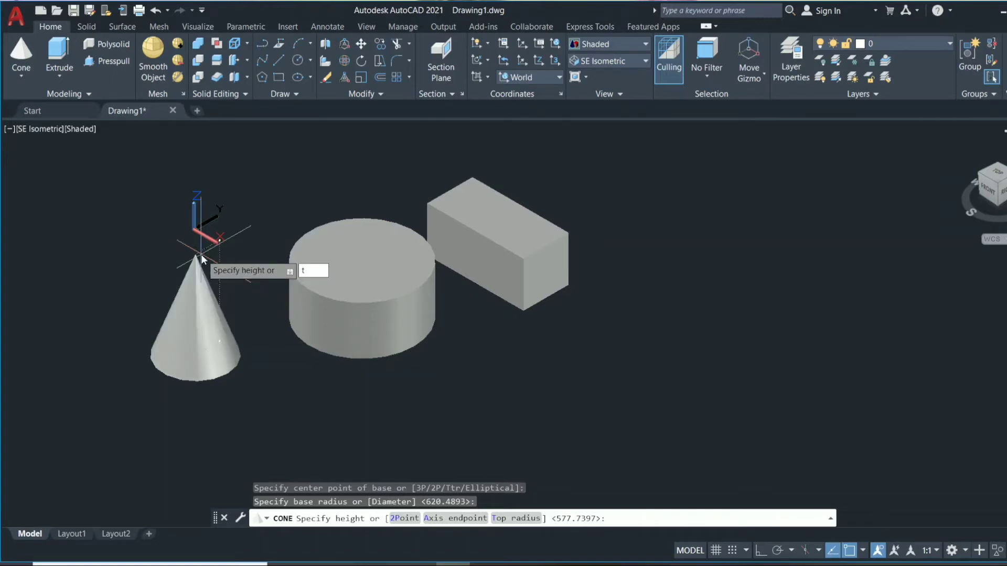
pyautogui.press('Return')
pyautogui.scroll(3, 202, 257)
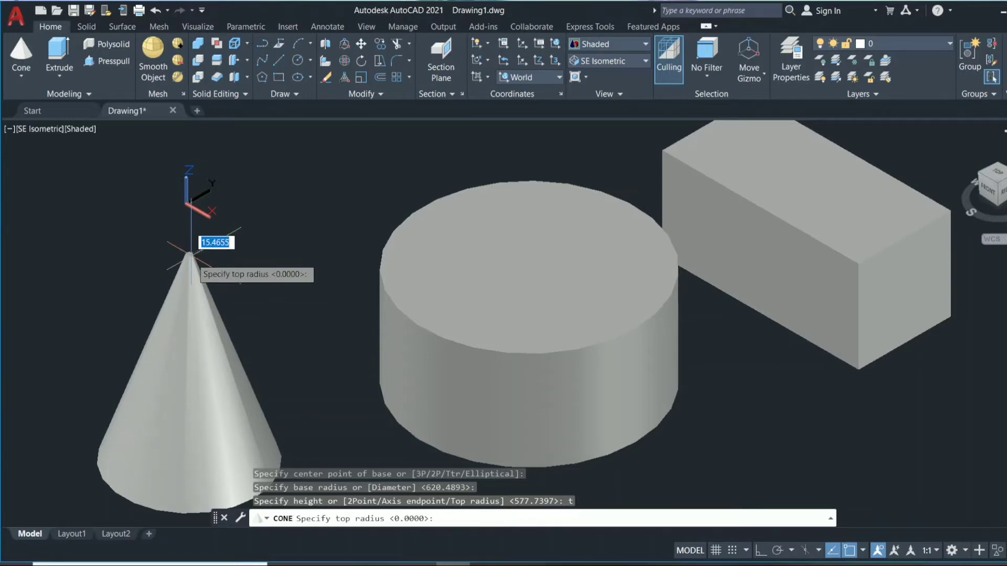
pyautogui.click(191, 253)
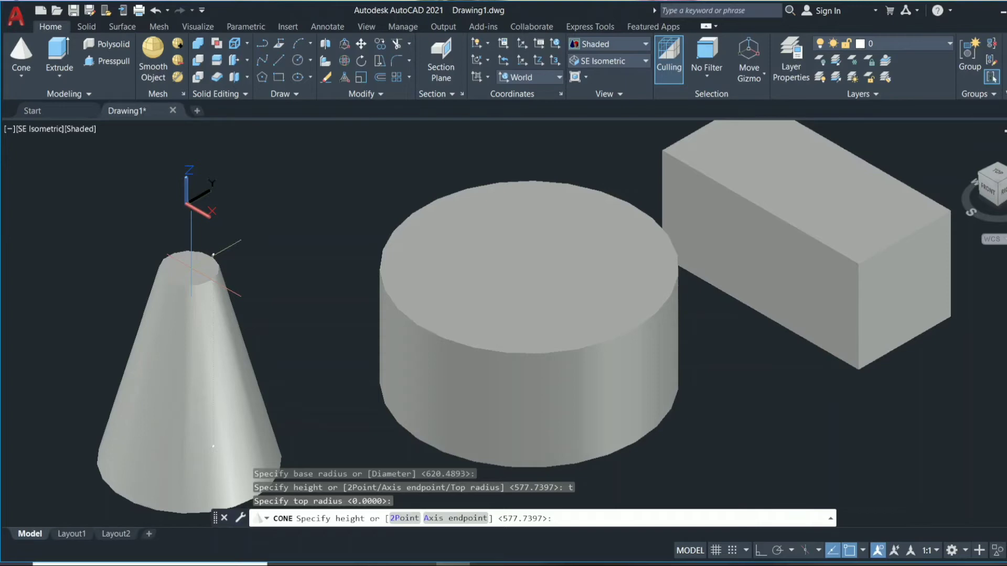
pyautogui.click(213, 254)
pyautogui.moveTo(213, 254); pyautogui.dragTo(296, 185, button='middle')
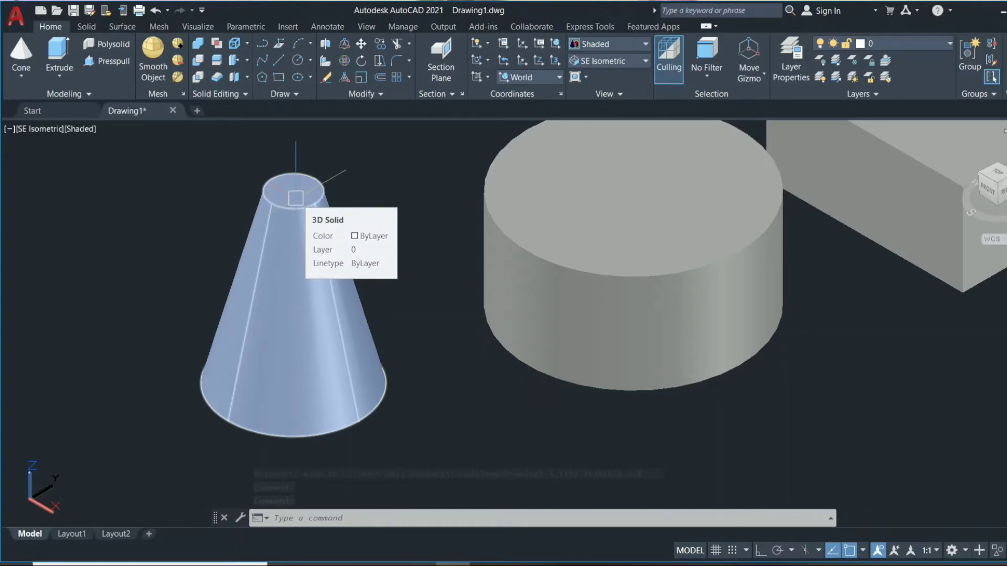
# Create a pointed cone about 1645 units high on the far side of the truncated cone.
pyautogui.click(21, 75)
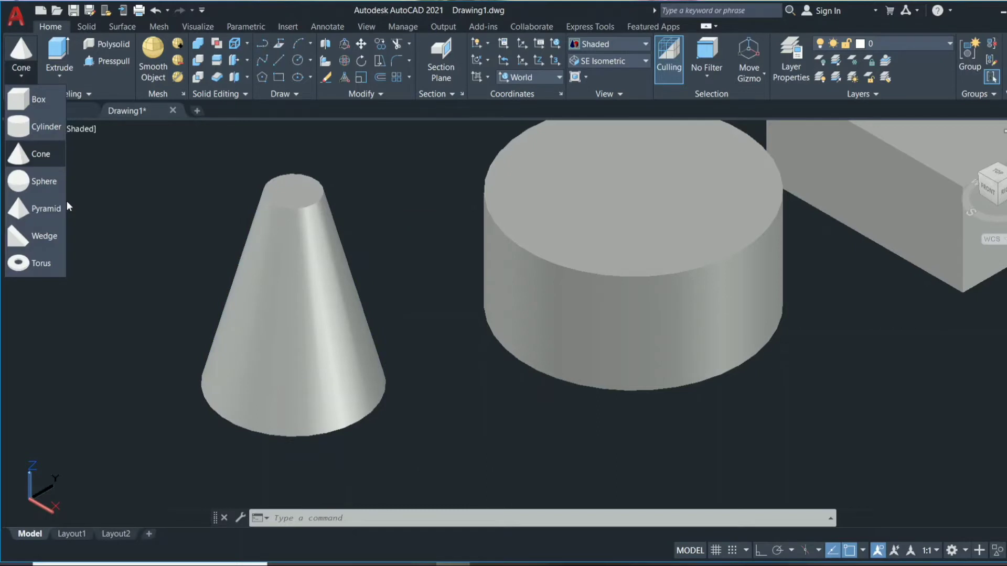
pyautogui.click(39, 154)
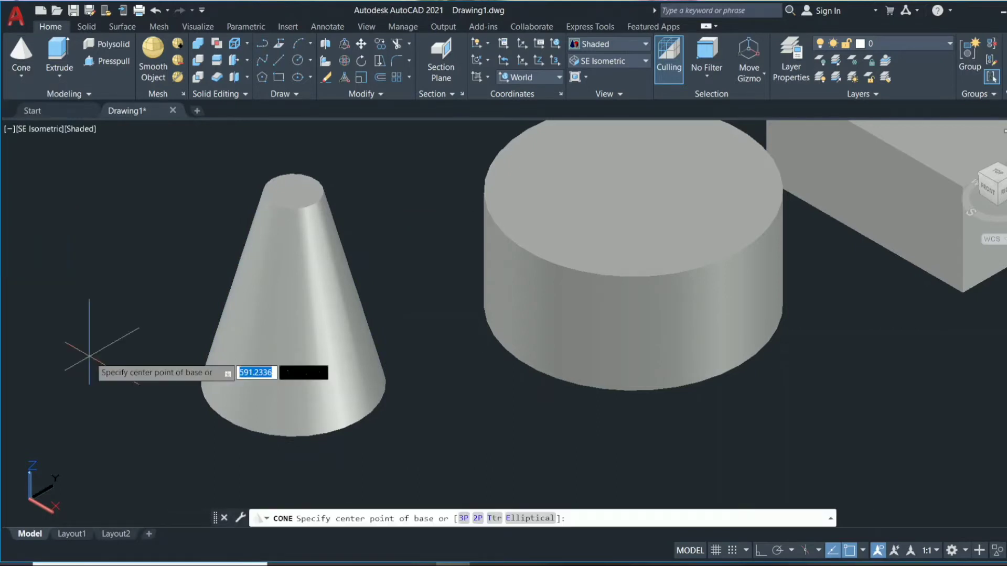
pyautogui.scroll(-6, 122, 389)
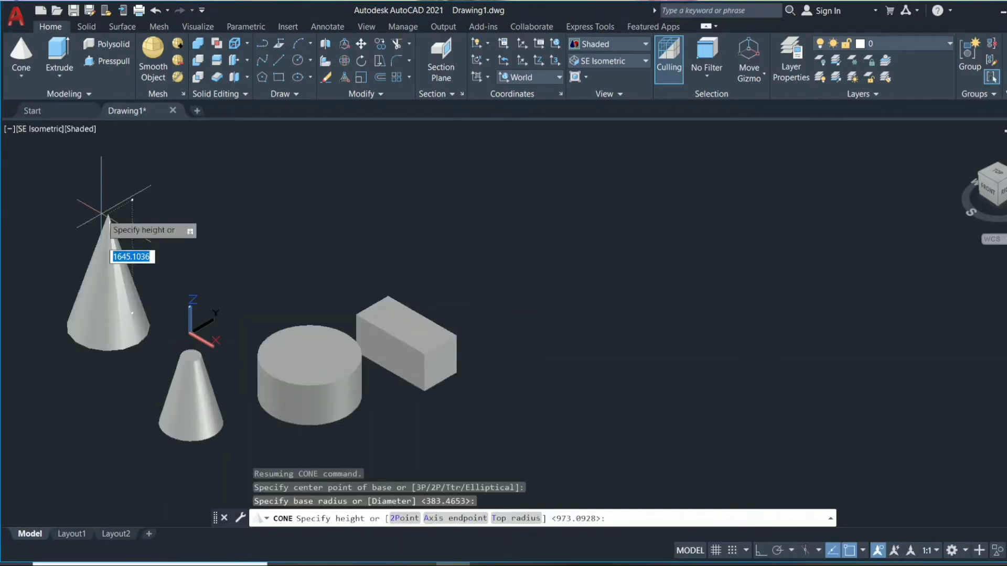
pyautogui.click(102, 213)
pyautogui.scroll(5, 93, 198)
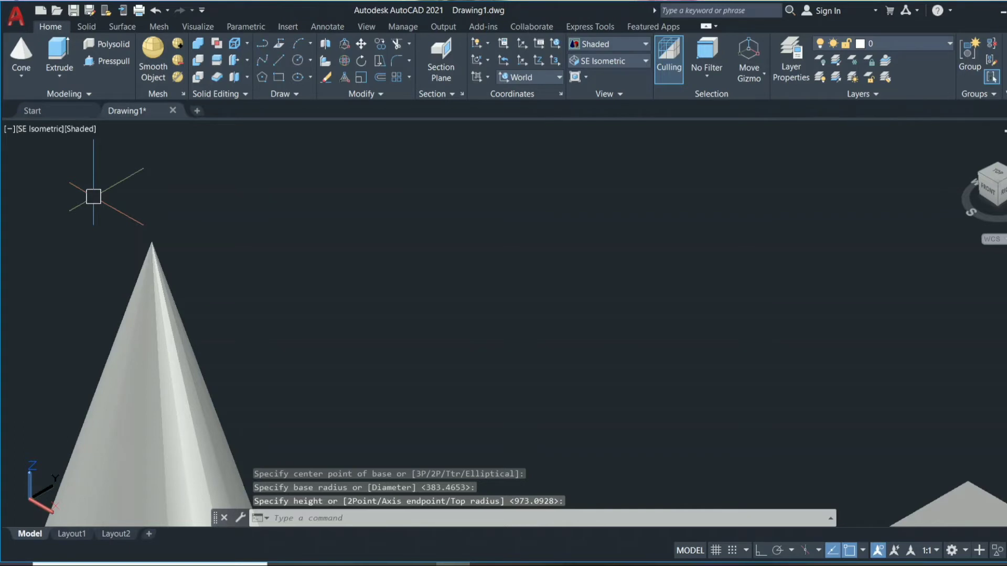
# Create a small pointed cone behind the cylinder with a two-point base diameter of 300 and a height of 300.
pyautogui.scroll(3, 131, 234)
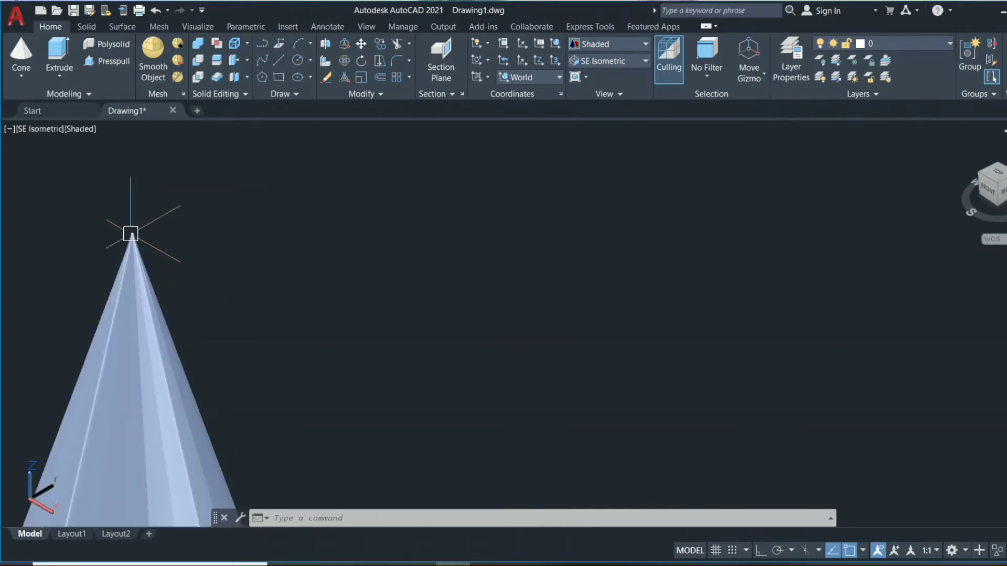
pyautogui.scroll(-4, 131, 234)
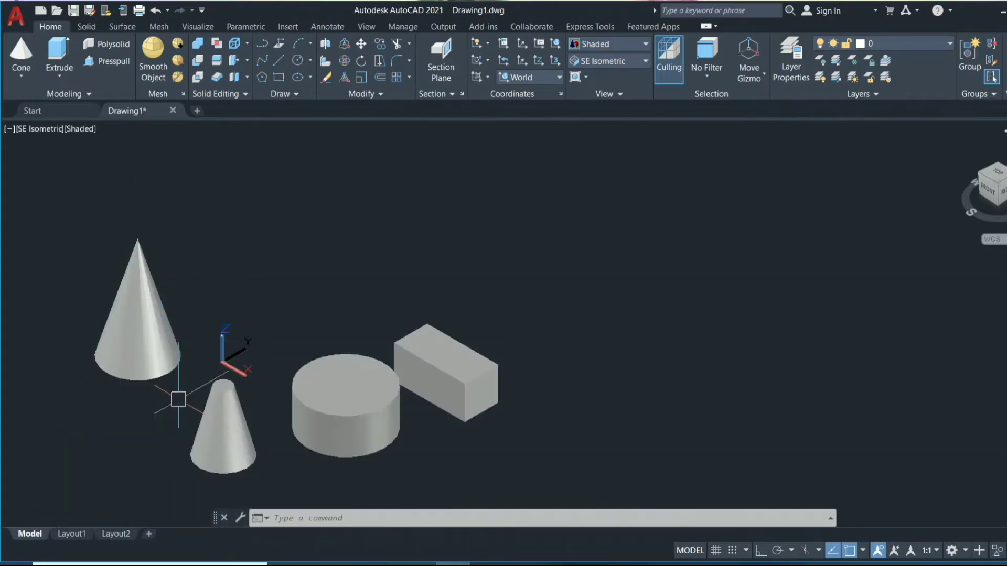
pyautogui.click(21, 56)
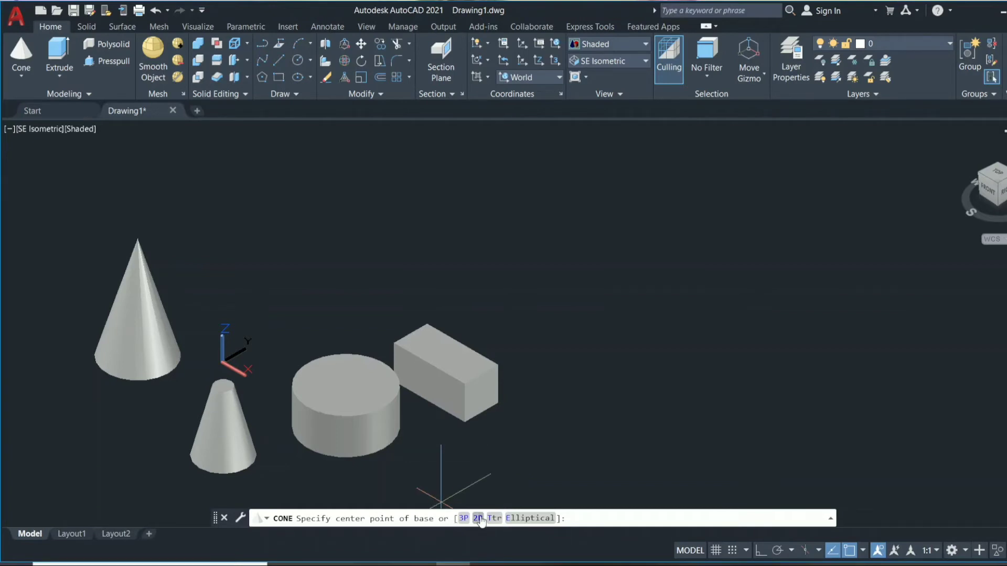
pyautogui.click(478, 519)
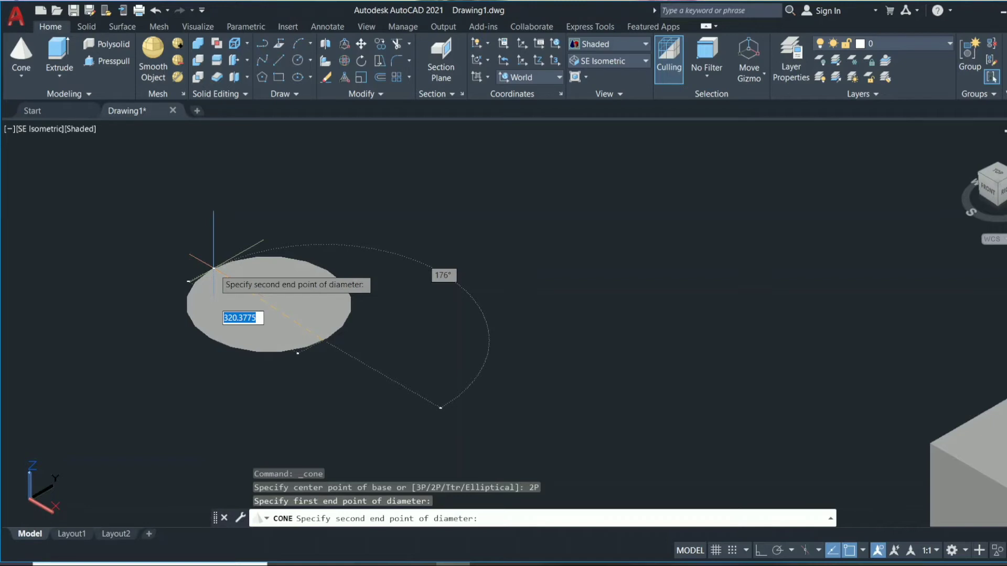
pyautogui.write('300')
pyautogui.press('Return')
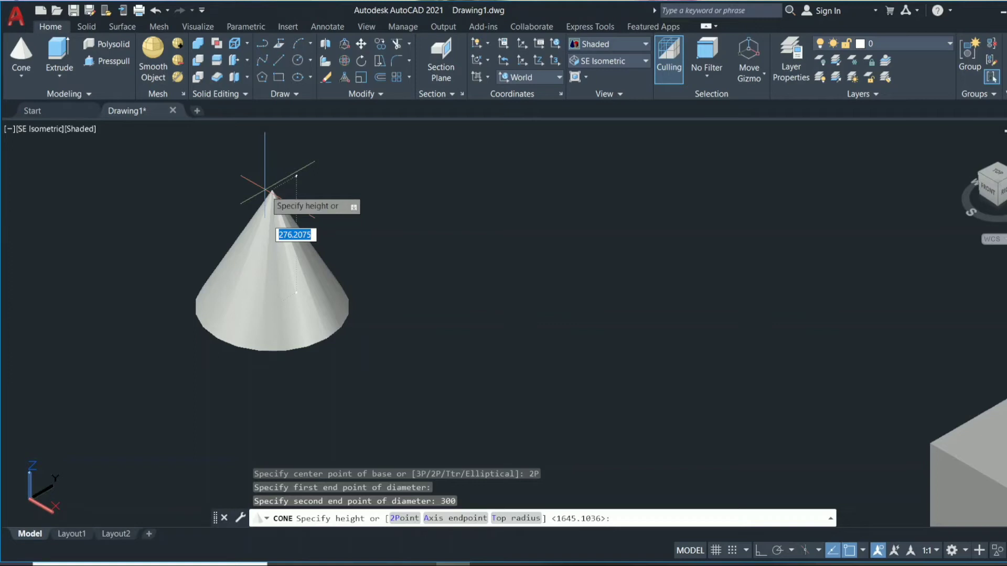
pyautogui.write('300')
pyautogui.press('Return')
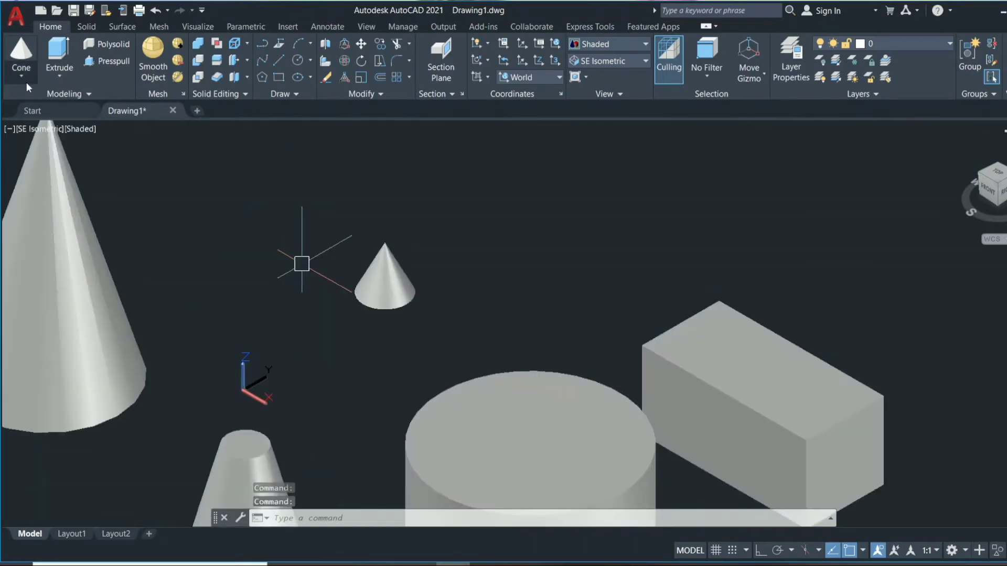
# Create a sphere by centre and radius between the tall pointed cone and the small cone.
pyautogui.click(26, 82)
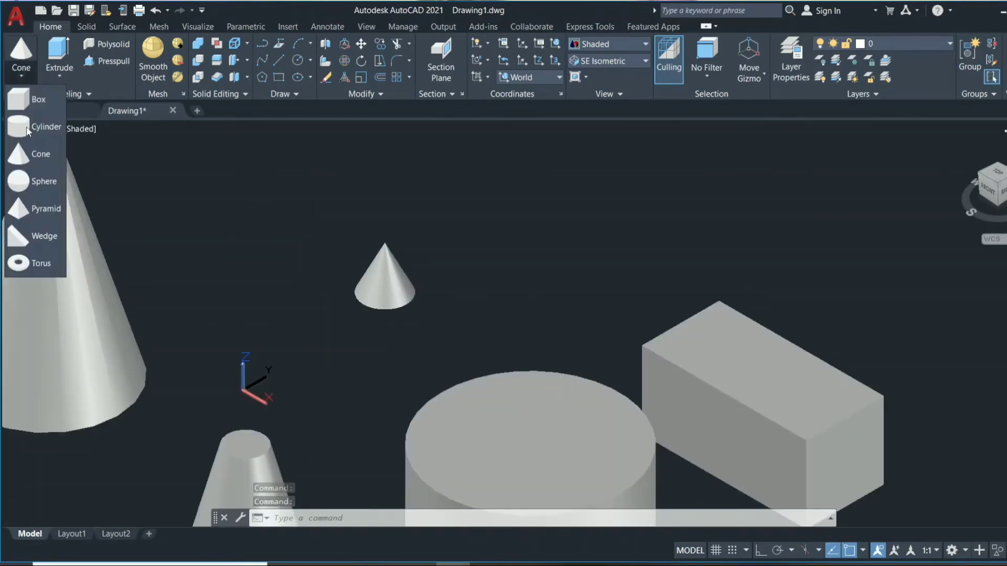
pyautogui.click(27, 181)
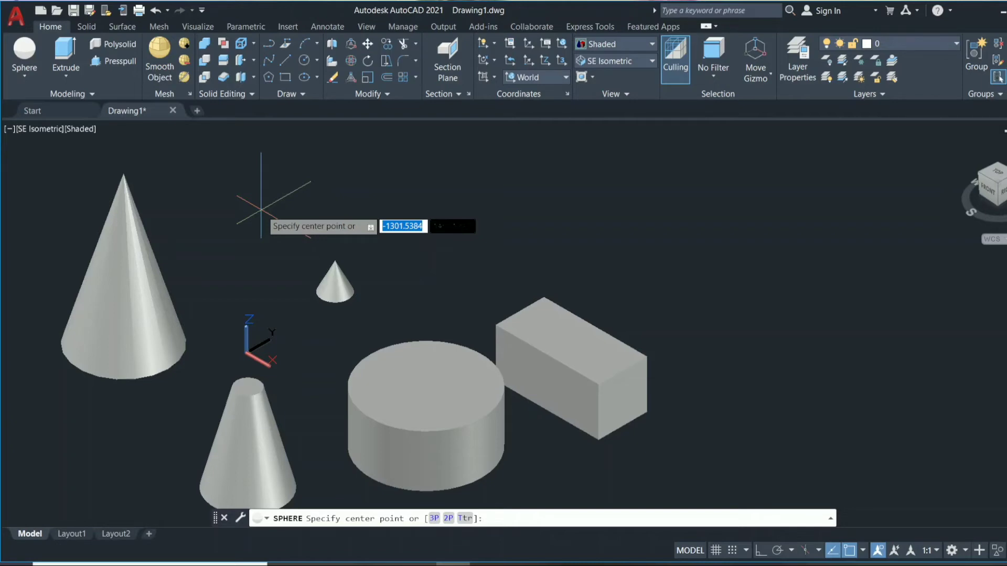
pyautogui.click(257, 225)
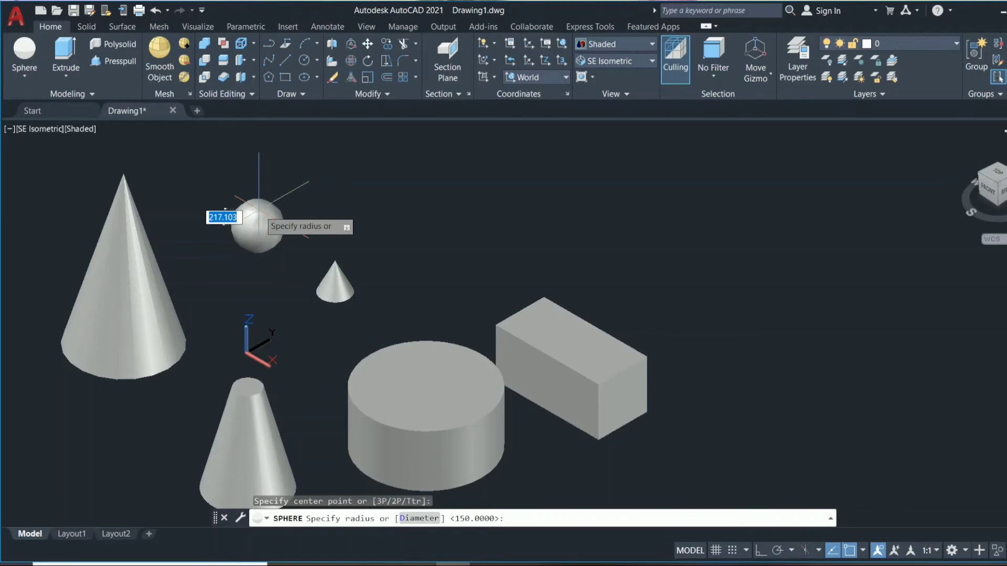
pyautogui.scroll(6, 259, 207)
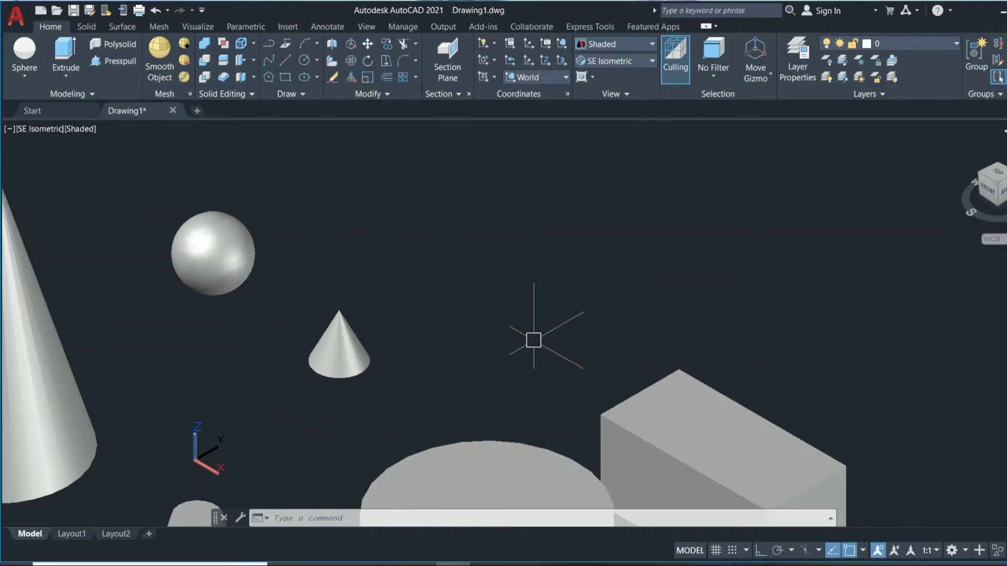
# Draw two perpendicular lines crossing near the small cone, plus a vertical line joined at its base to a line along the Y axis.
pyautogui.write('l')
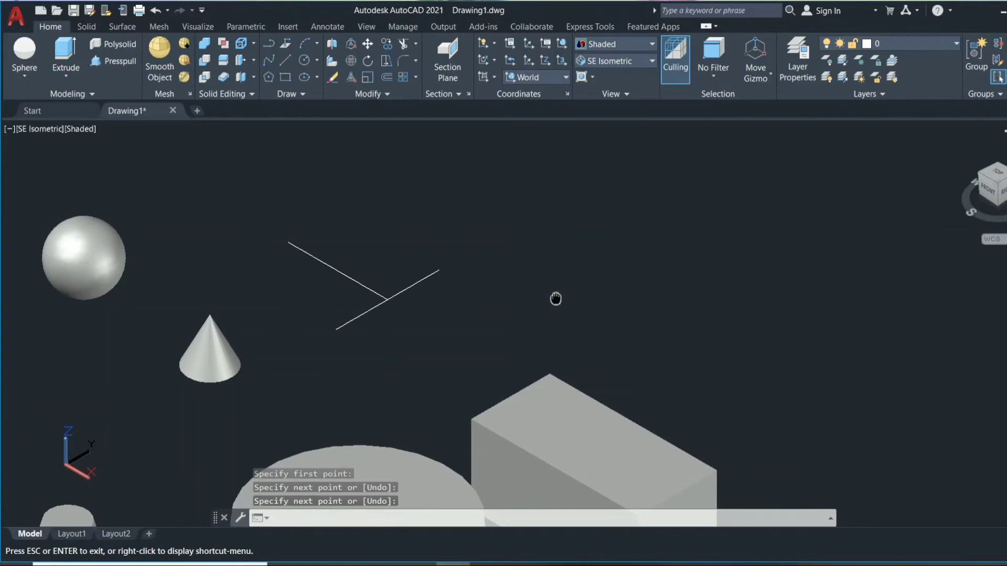
pyautogui.moveTo(555, 299); pyautogui.dragTo(520, 304, button='middle')
pyautogui.press('Return')
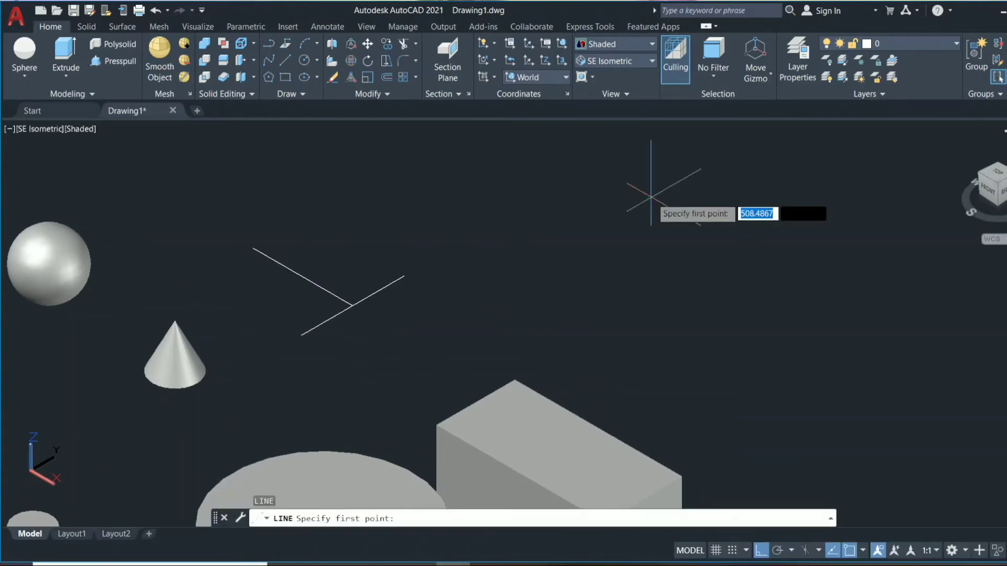
pyautogui.click(644, 215)
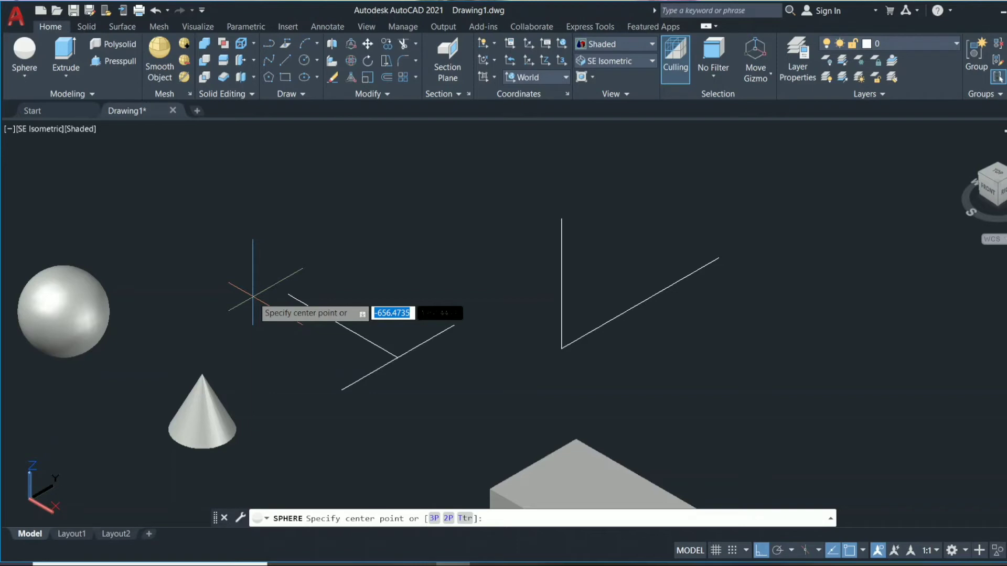
# Try to create a three-point sphere through the endpoints of the two perpendicular lines.
pyautogui.click(434, 519)
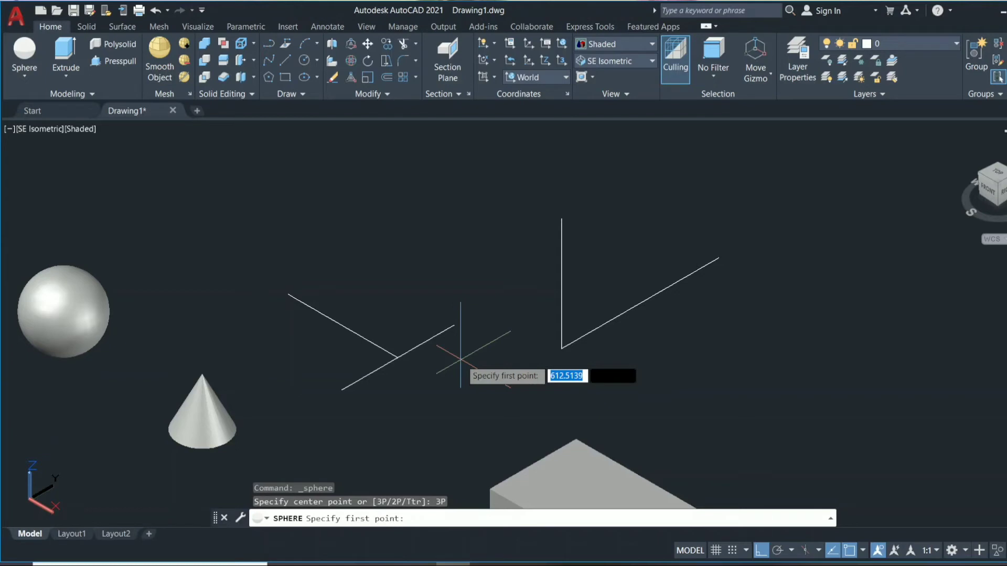
pyautogui.click(454, 325)
pyautogui.click(341, 390)
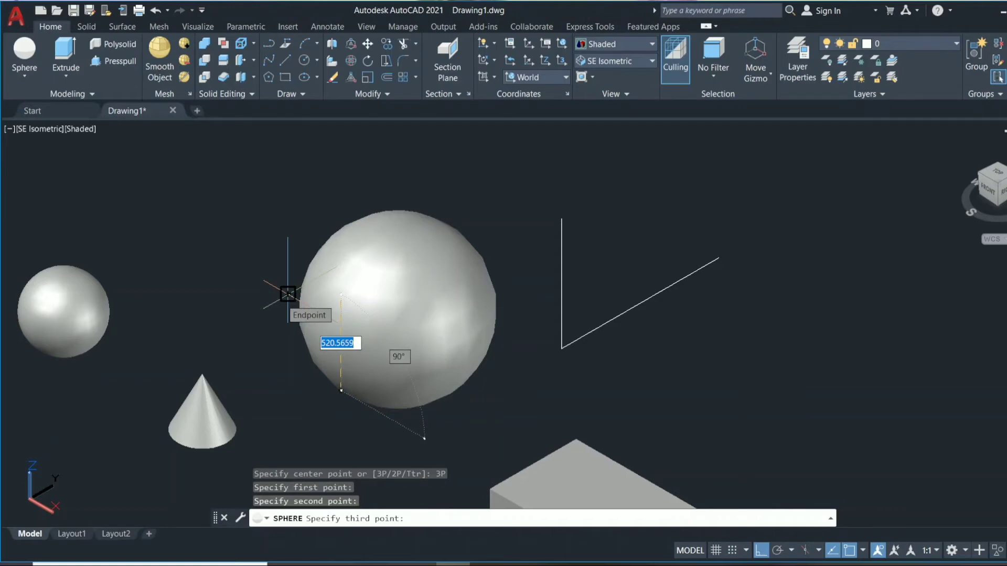
pyautogui.click(288, 294)
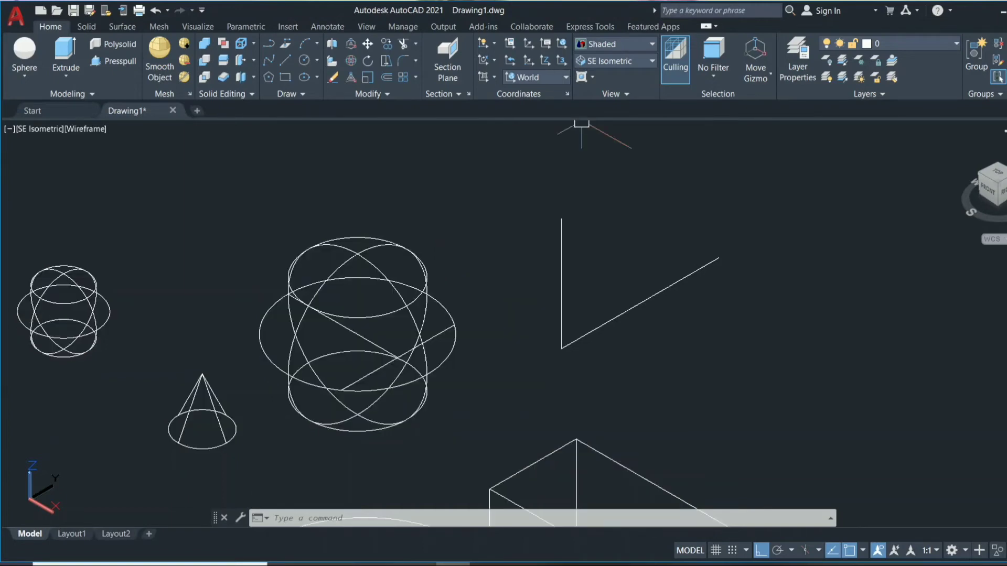
pyautogui.scroll(3, 559, 281)
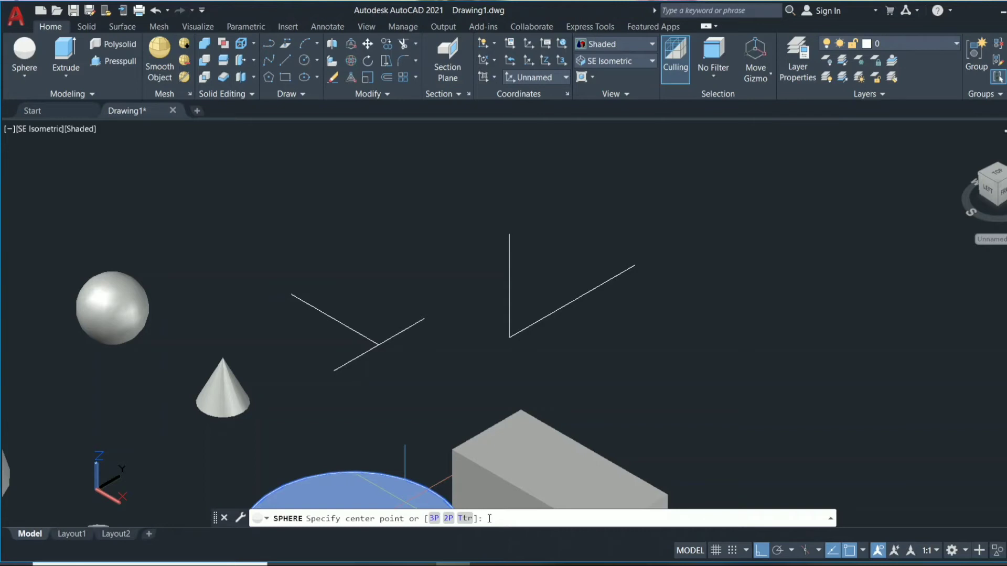
# Create a two-point sphere of about 386 radius over the perpendicular lines, ending its diameter at the long line's far end.
pyautogui.write('2P')
pyautogui.press('Return')
pyautogui.click(400, 331)
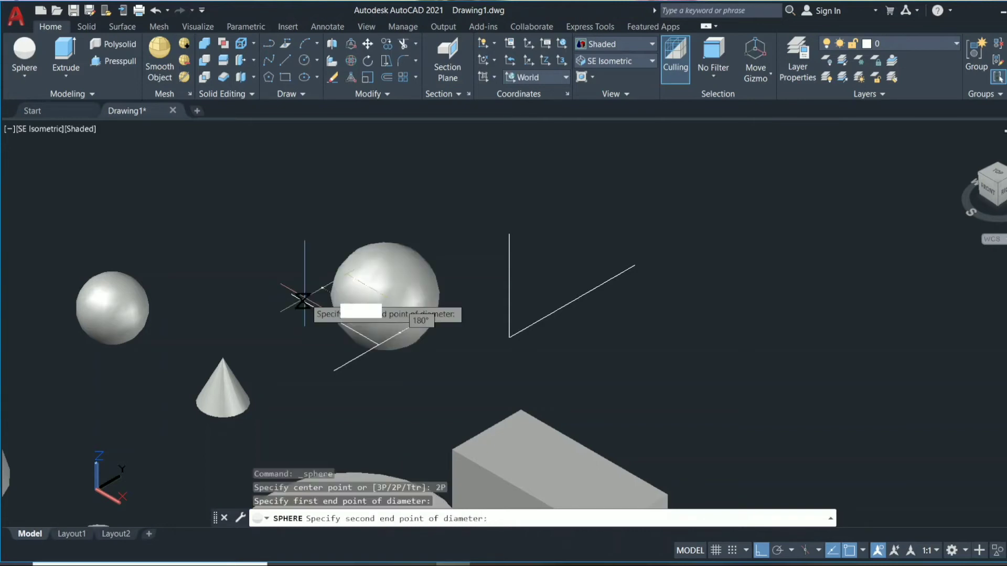
pyautogui.click(290, 290)
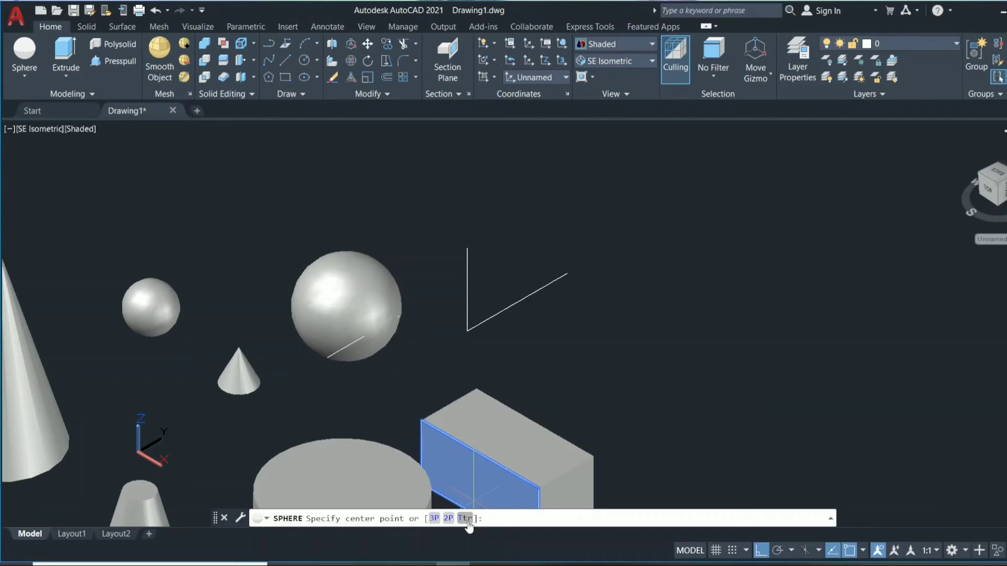
# Create a sphere of radius 400 tangent to the two lines that meet at a corner, using the Ttr option.
pyautogui.click(466, 520)
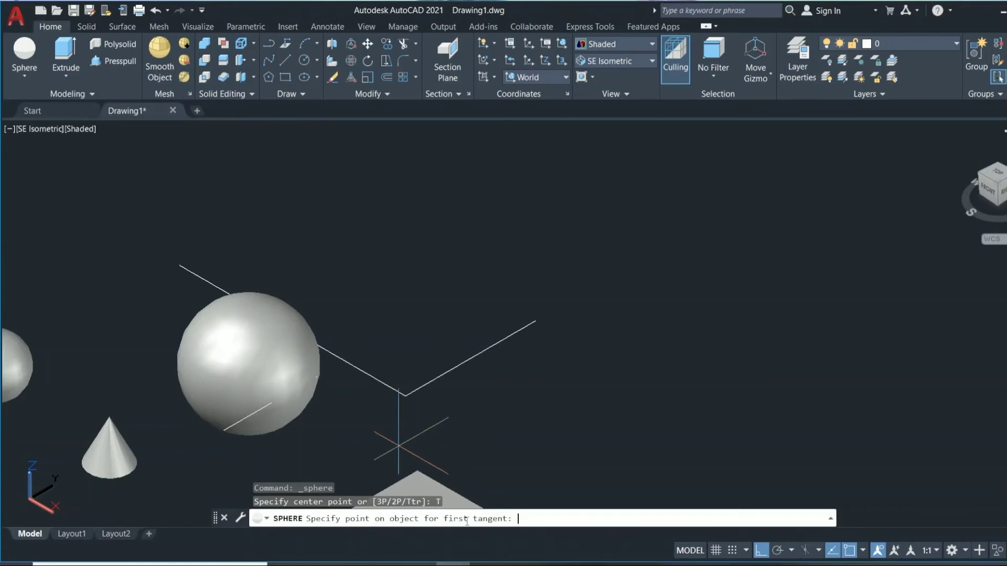
pyautogui.click(318, 346)
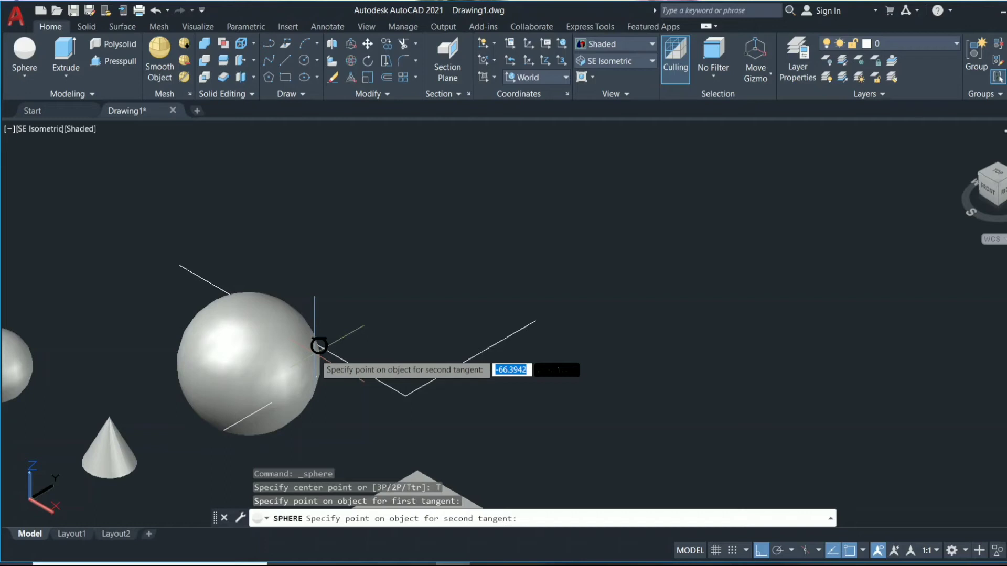
pyautogui.click(317, 348)
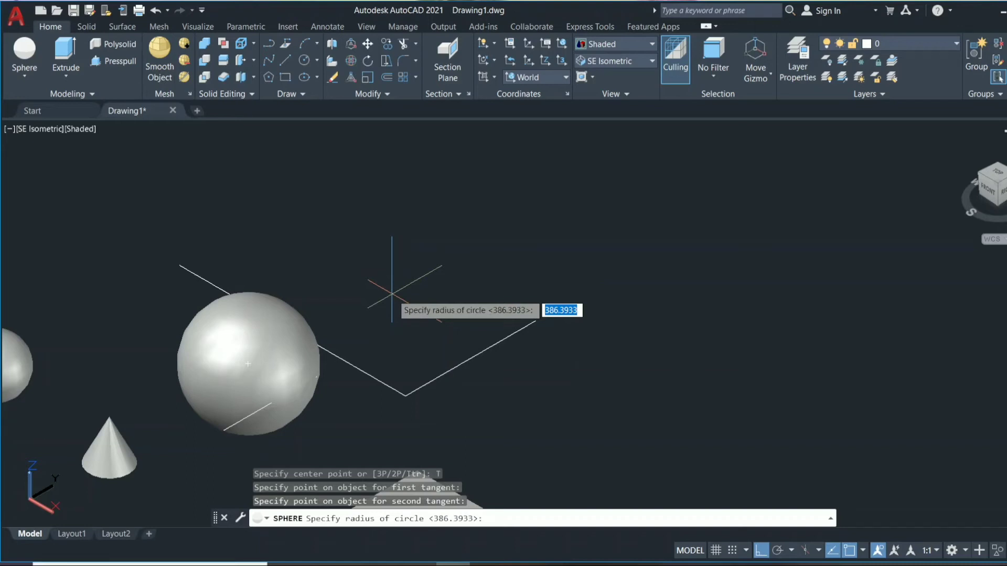
pyautogui.write('400')
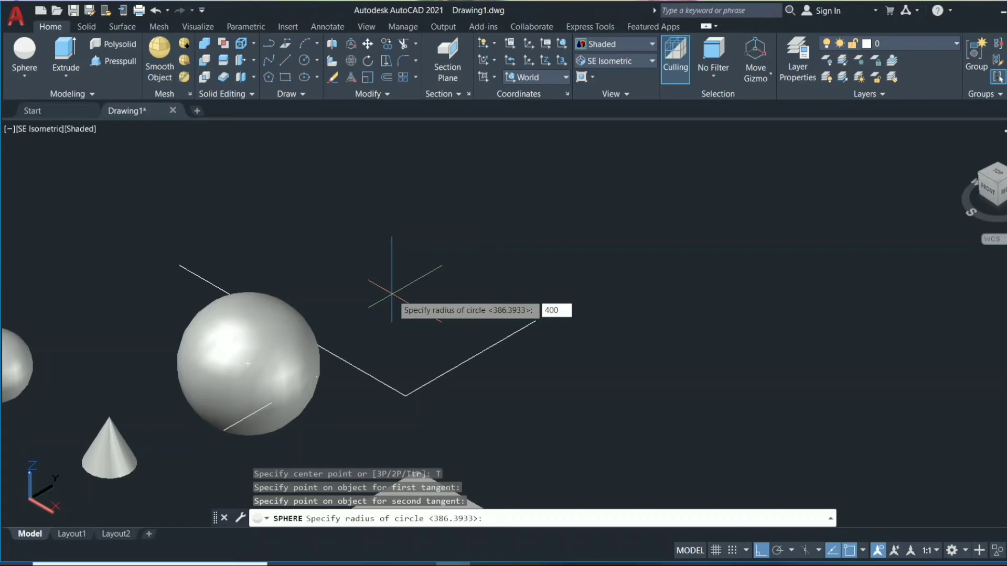
pyautogui.press('Return')
pyautogui.scroll(2, 392, 293)
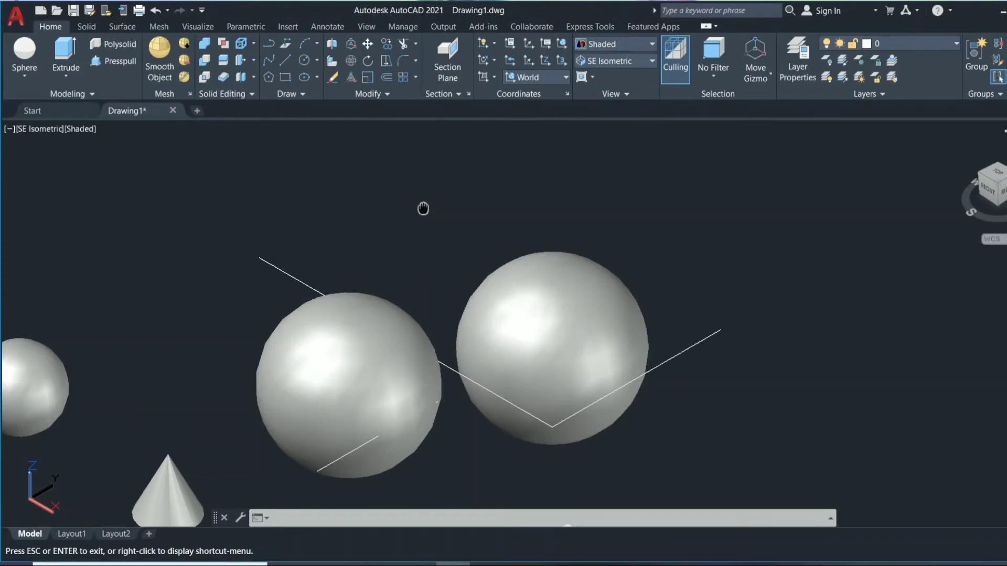
pyautogui.press('Escape')
# Create a four-sided pyramid beyond the box with a base radius of about 335 and an axis endpoint about 995 above its base.
pyautogui.click(24, 75)
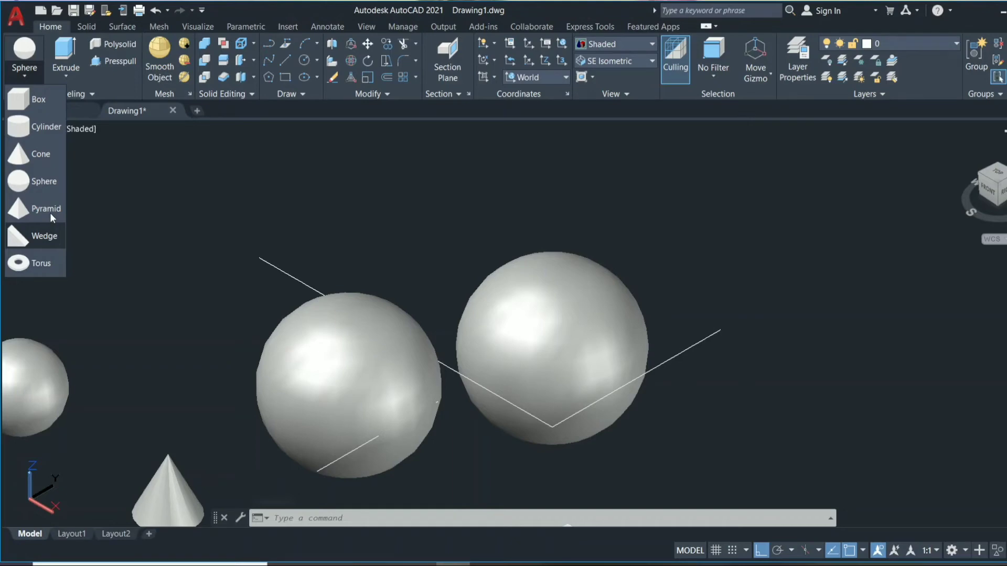
pyautogui.click(51, 210)
pyautogui.scroll(-2, 564, 132)
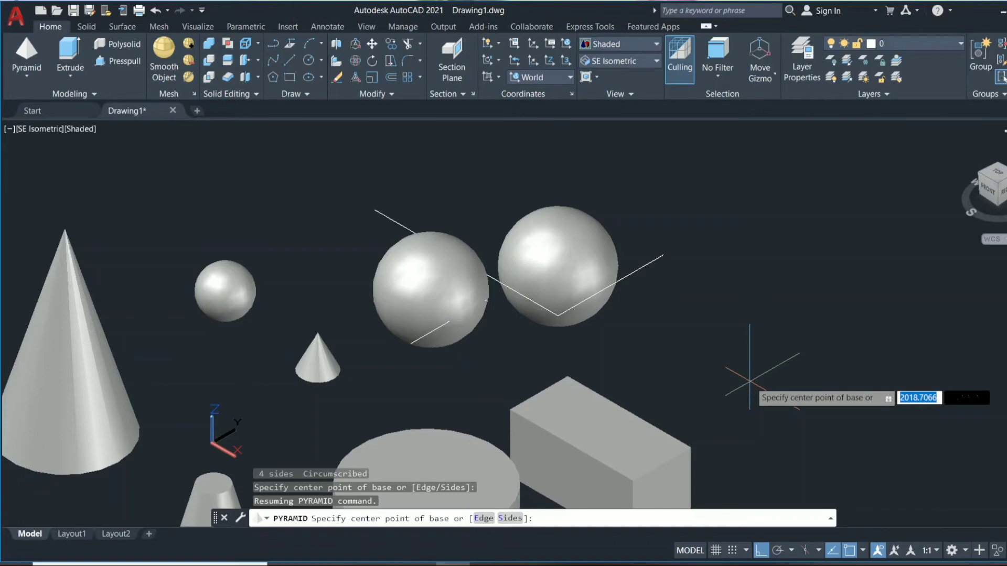
pyautogui.click(779, 391)
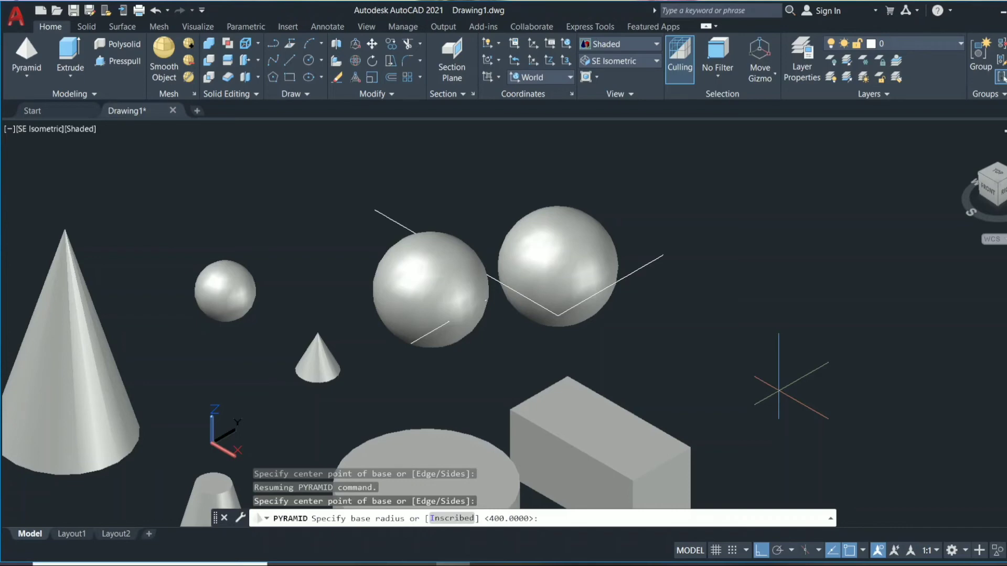
pyautogui.scroll(2, 756, 446)
pyautogui.click(758, 401)
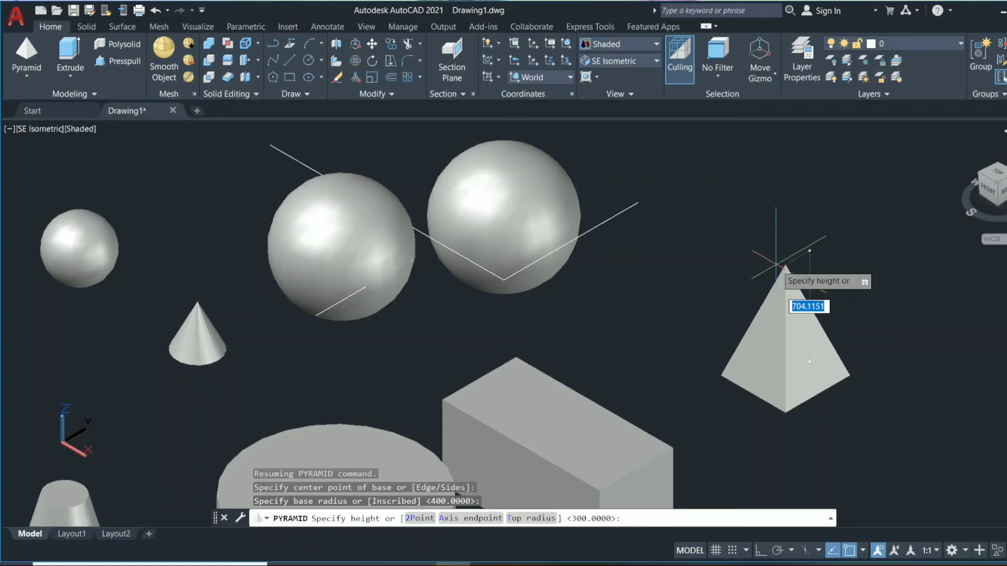
pyautogui.write('a')
pyautogui.press('Return')
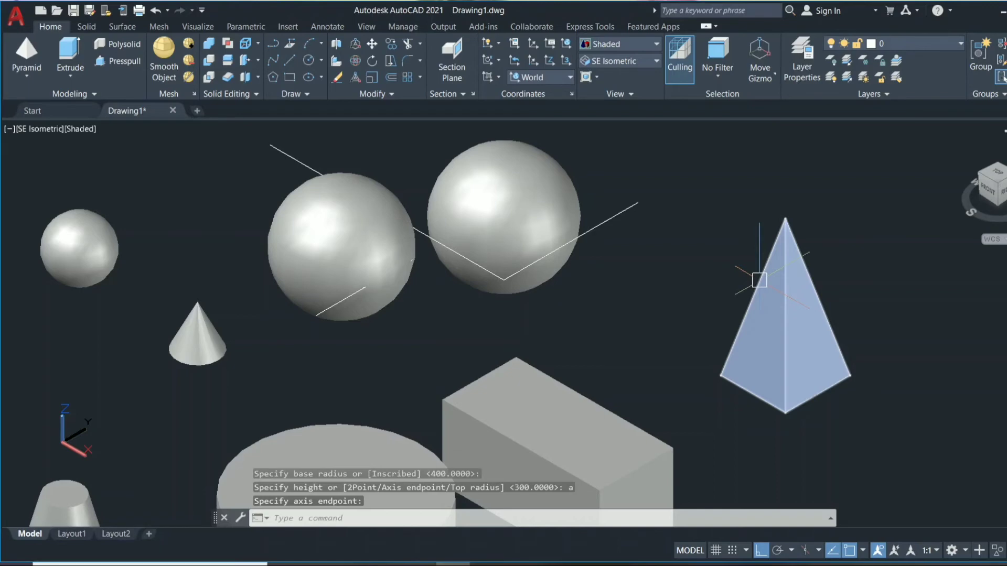
pyautogui.scroll(-1, 760, 280)
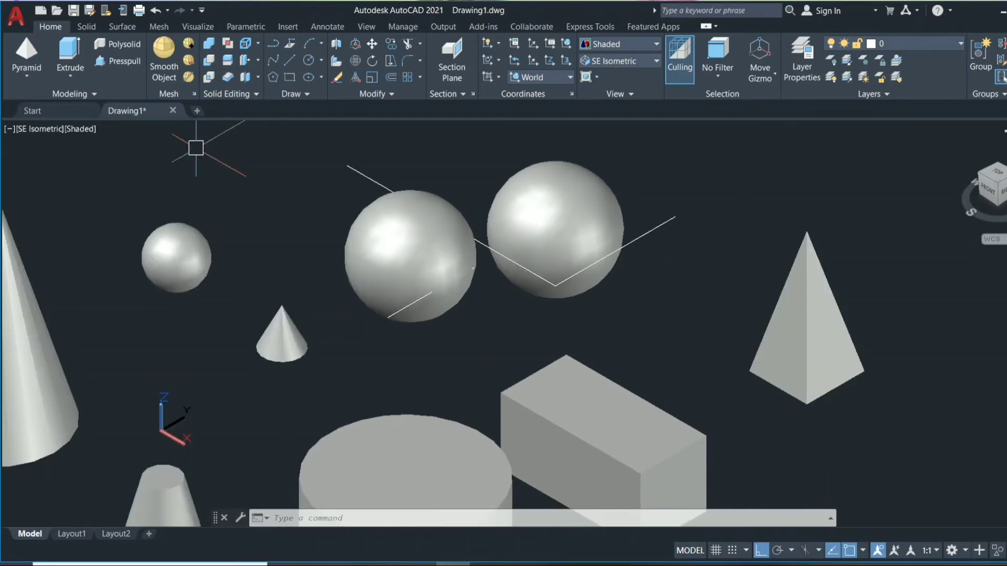
# Create a shorter truncated pyramid between the tangent sphere and the pointed pyramid, using the Top radius option.
pyautogui.click(26, 75)
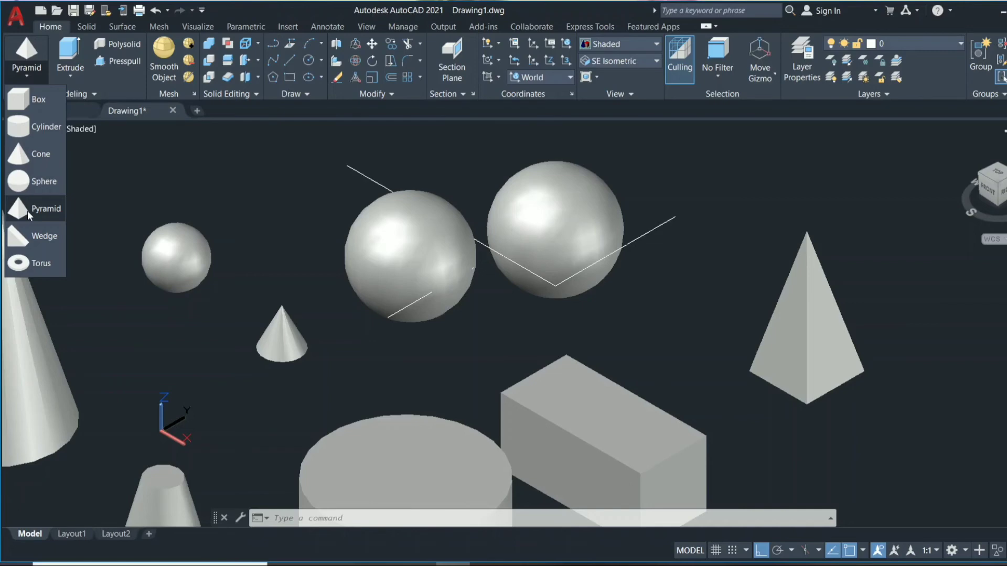
pyautogui.click(28, 208)
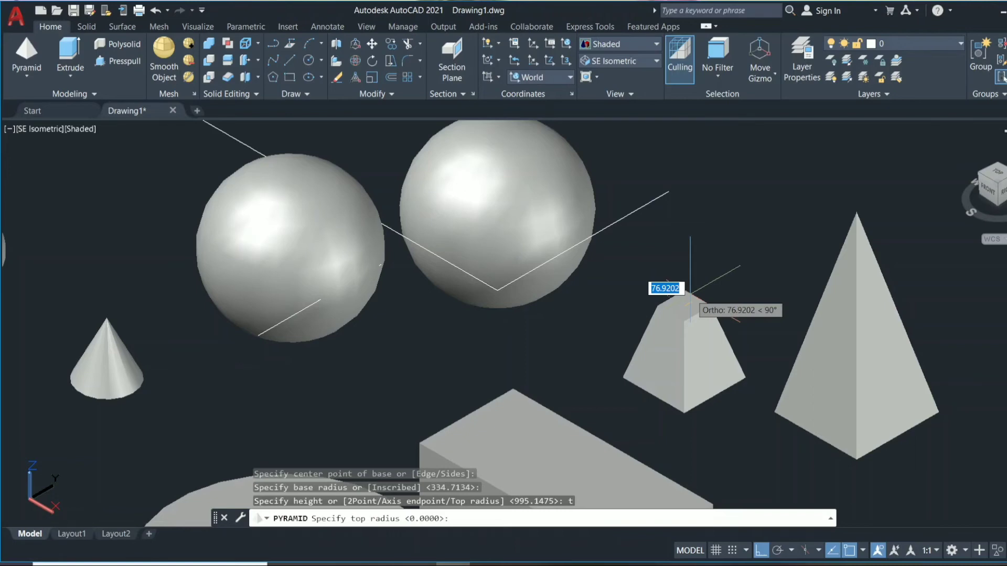
pyautogui.click(690, 290)
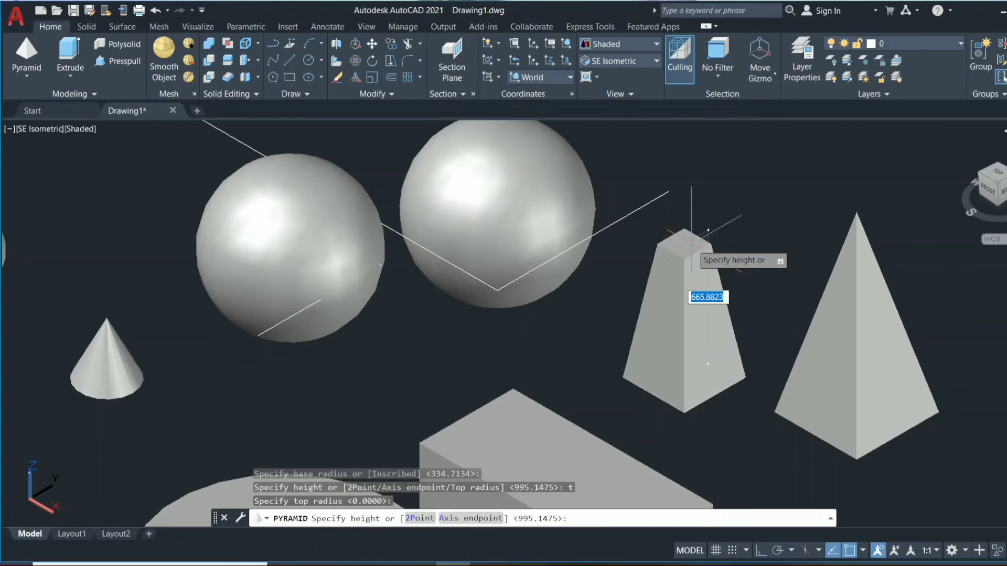
pyautogui.click(707, 233)
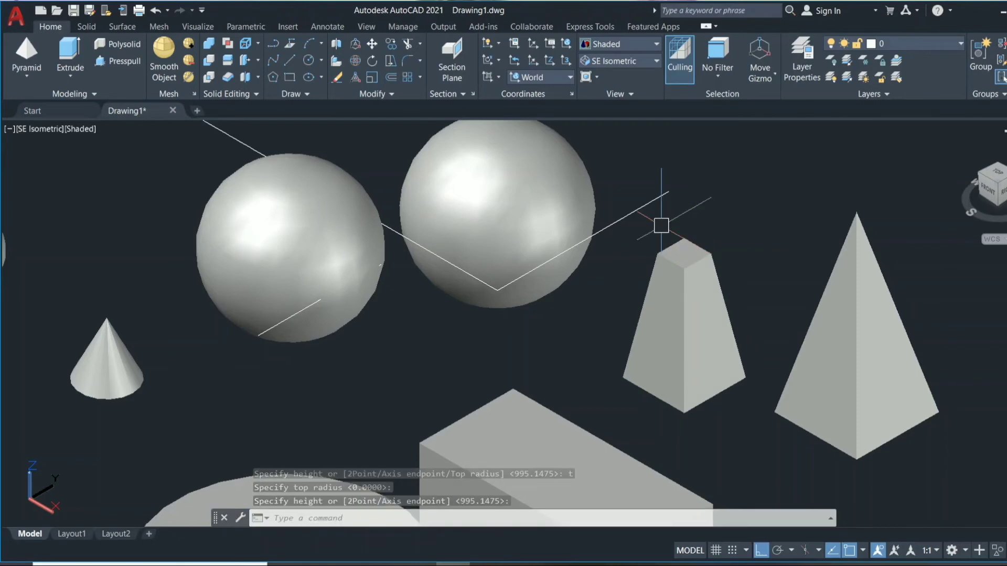
# Create a wedge in the empty area behind the cone and small sphere by specifying its base corners and height.
pyautogui.click(27, 73)
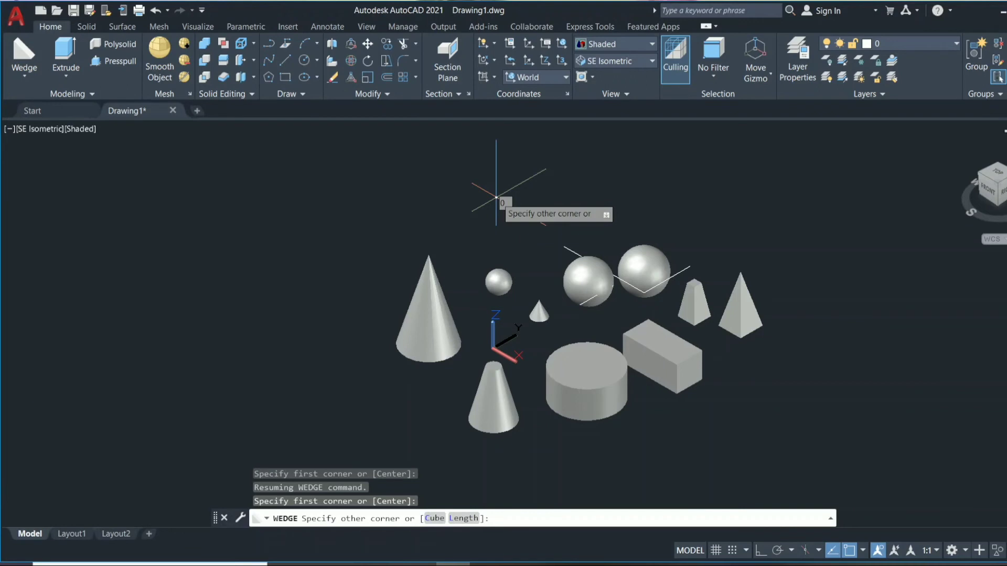
pyautogui.click(477, 151)
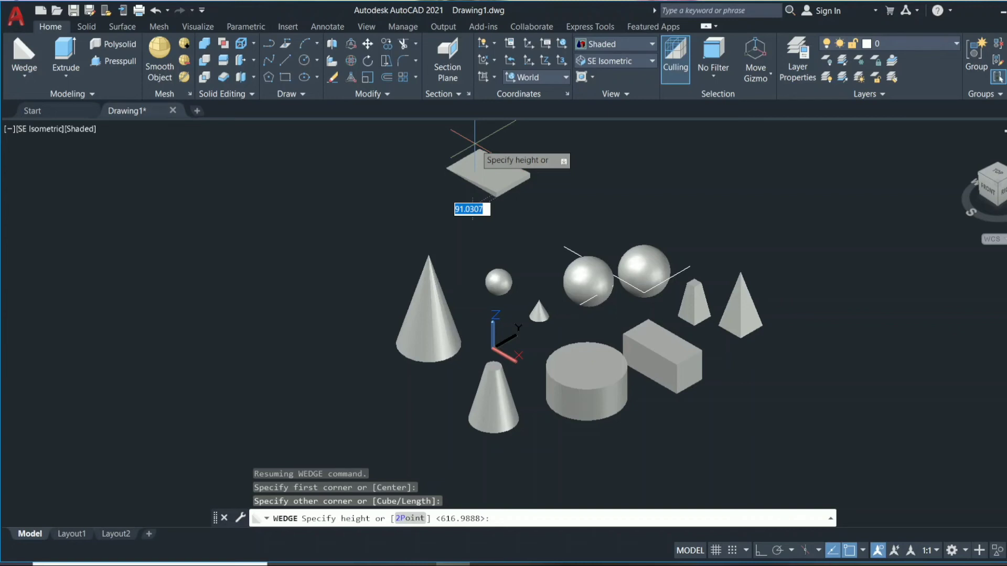
pyautogui.moveTo(475, 141); pyautogui.dragTo(497, 227, button='middle')
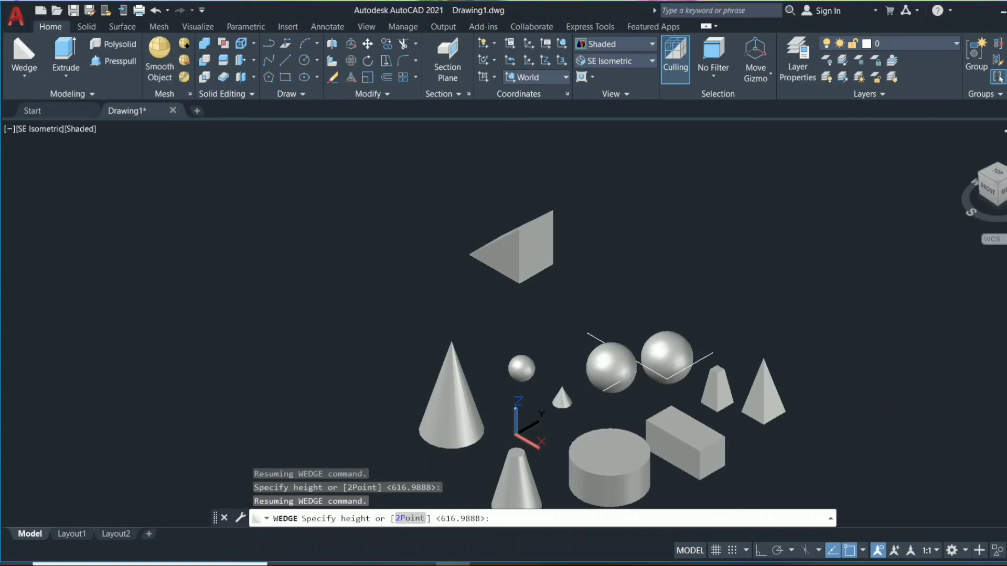
pyautogui.press('Return')
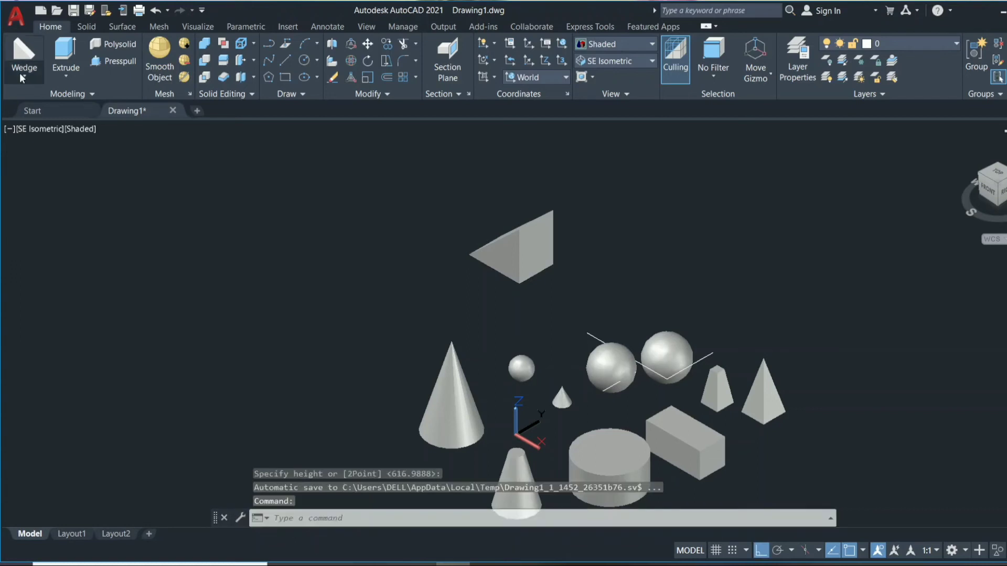
# Create a torus beside the tall cone, on the side away from the spheres, with a tube radius of about 337.
pyautogui.click(22, 78)
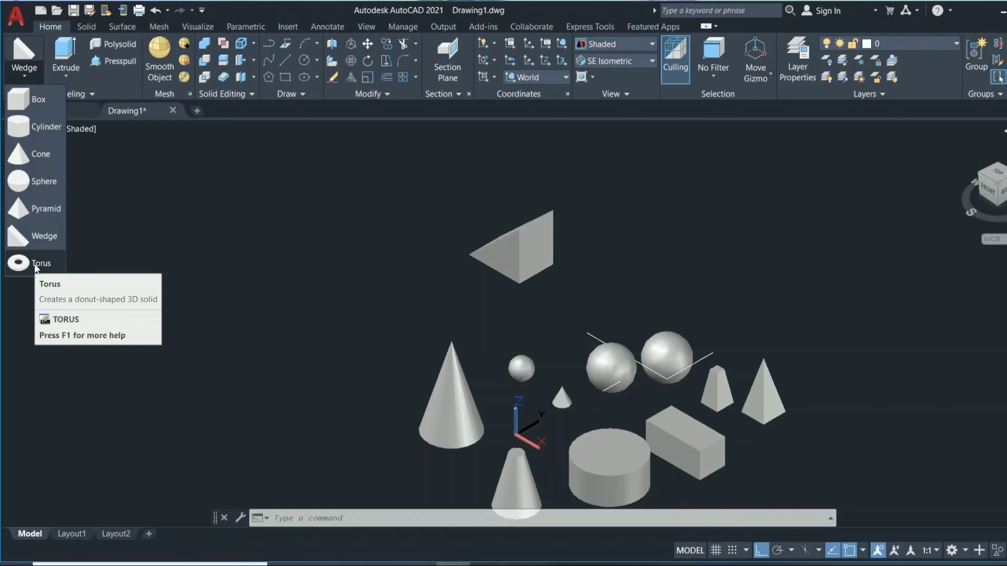
pyautogui.click(37, 265)
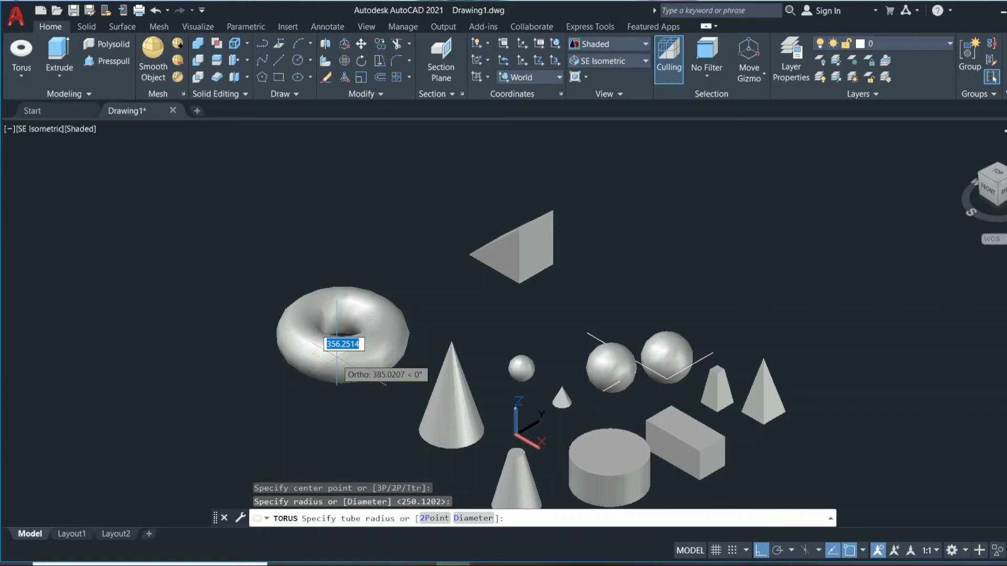
pyautogui.scroll(2, 336, 346)
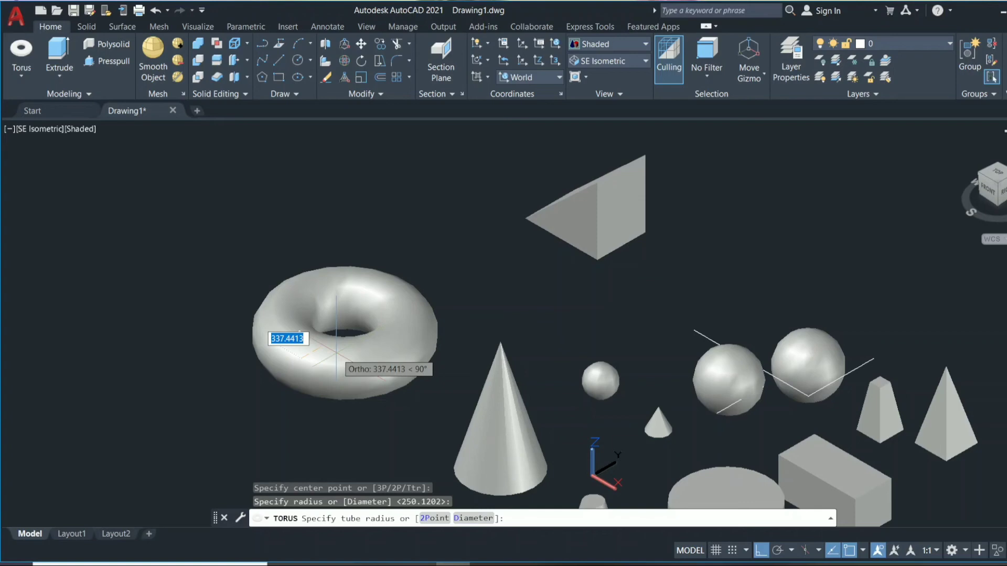
pyautogui.click(337, 350)
pyautogui.scroll(3, 380, 305)
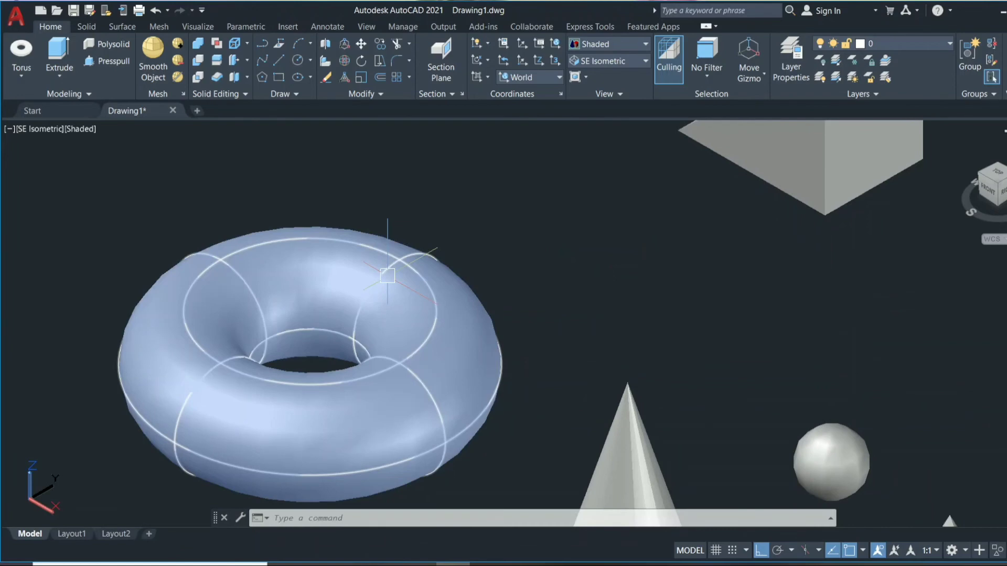
pyautogui.scroll(-3, 467, 310)
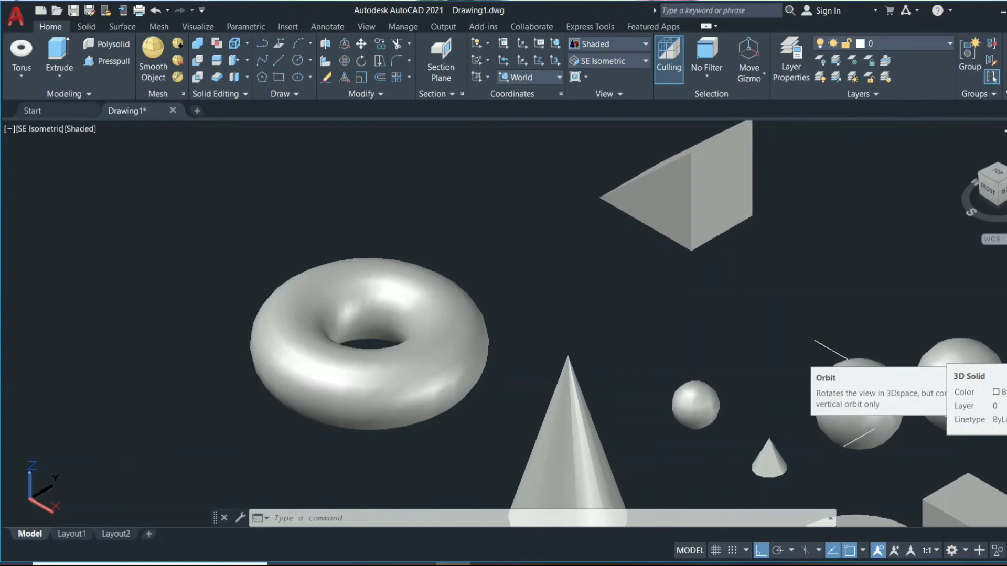
# Copy the rectangular box and the large cylinder together into the empty space in front of the originals.
pyautogui.keyDown('shift'); pyautogui.moveTo(410, 223); pyautogui.dragTo(422, 289, button='middle'); pyautogui.keyUp('shift')
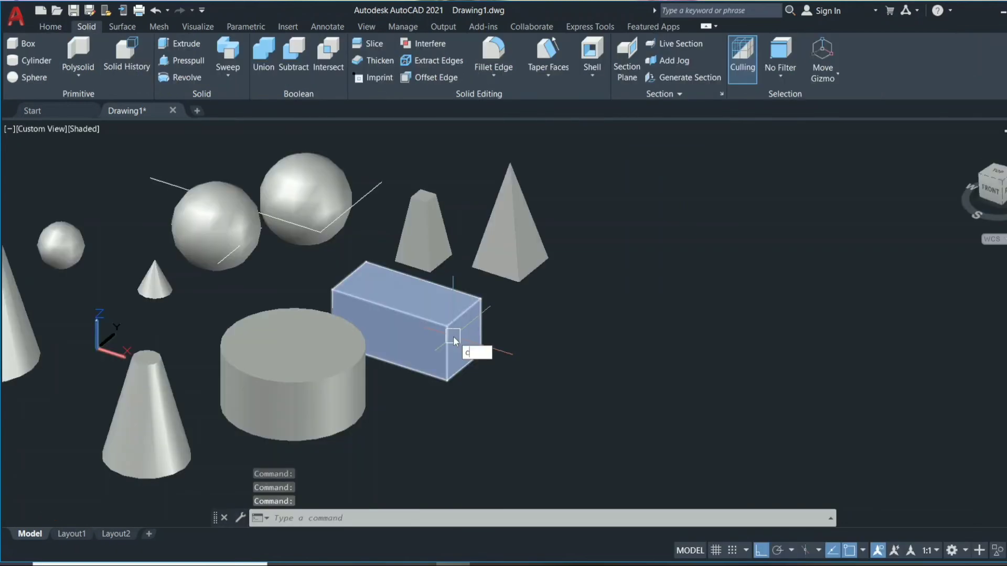
pyautogui.write('o')
pyautogui.press('Return')
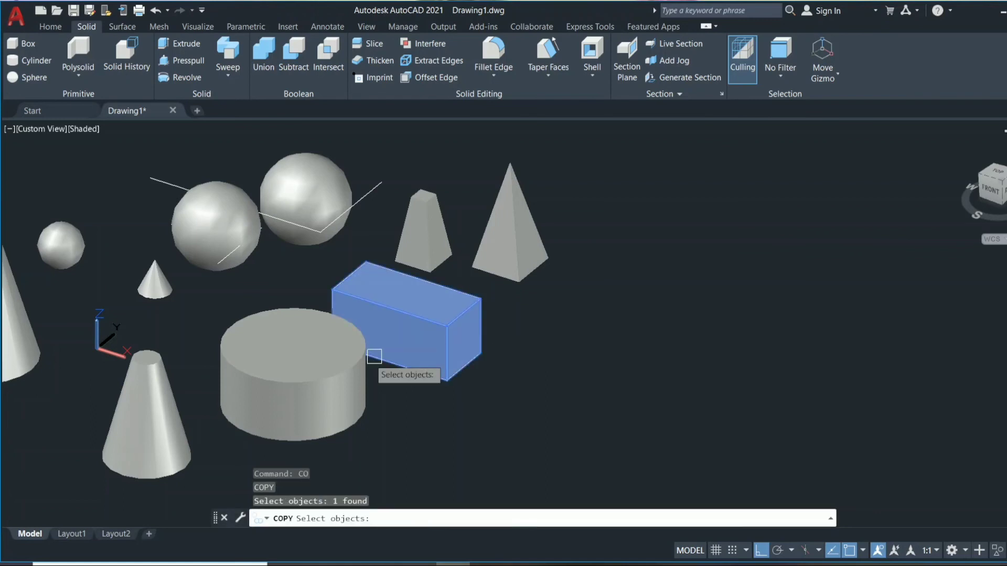
pyautogui.click(364, 373)
pyautogui.press('Return')
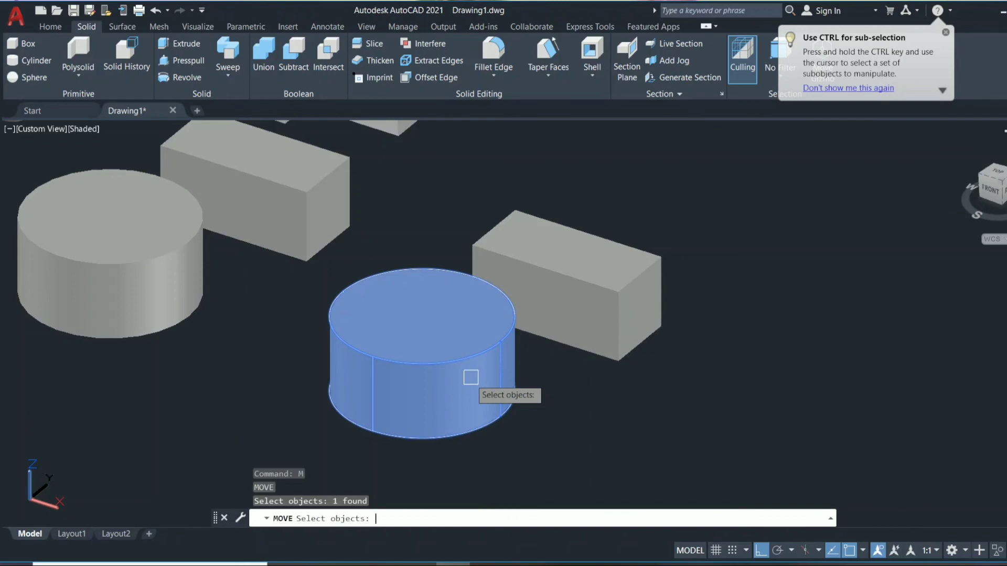
# Move the copied cylinder by its base centre so that it partly overlaps the copied box.
pyautogui.press('Return')
pyautogui.click(421, 391)
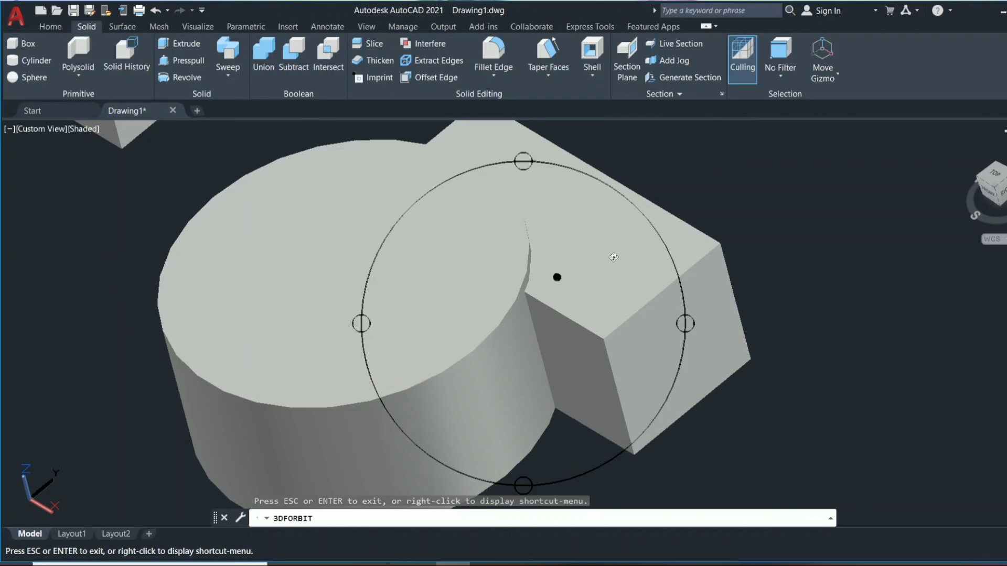
pyautogui.keyDown('shift'); pyautogui.moveTo(614, 257); pyautogui.dragTo(630, 248, button='middle'); pyautogui.keyUp('shift')
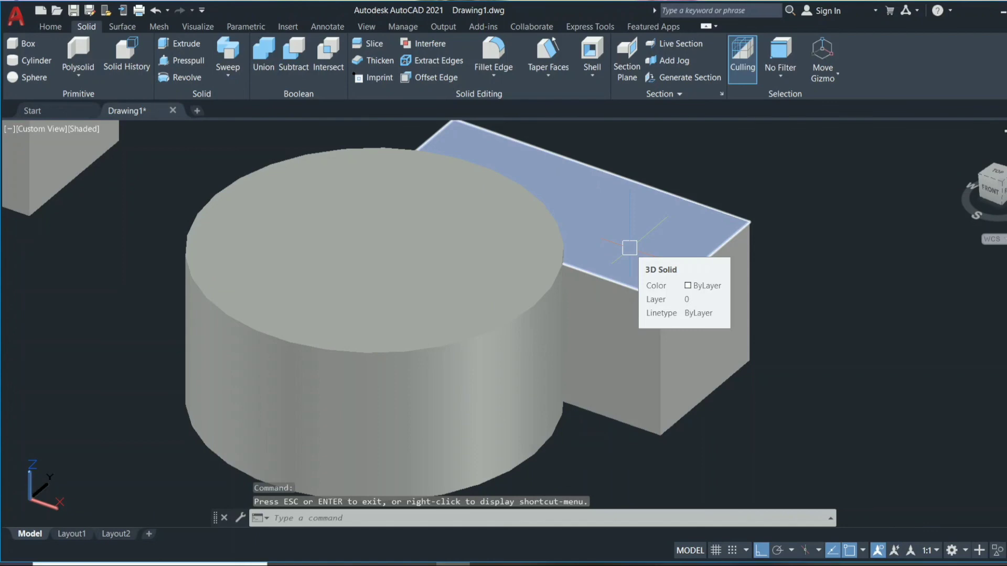
pyautogui.hotkey('ctrl', 'z')
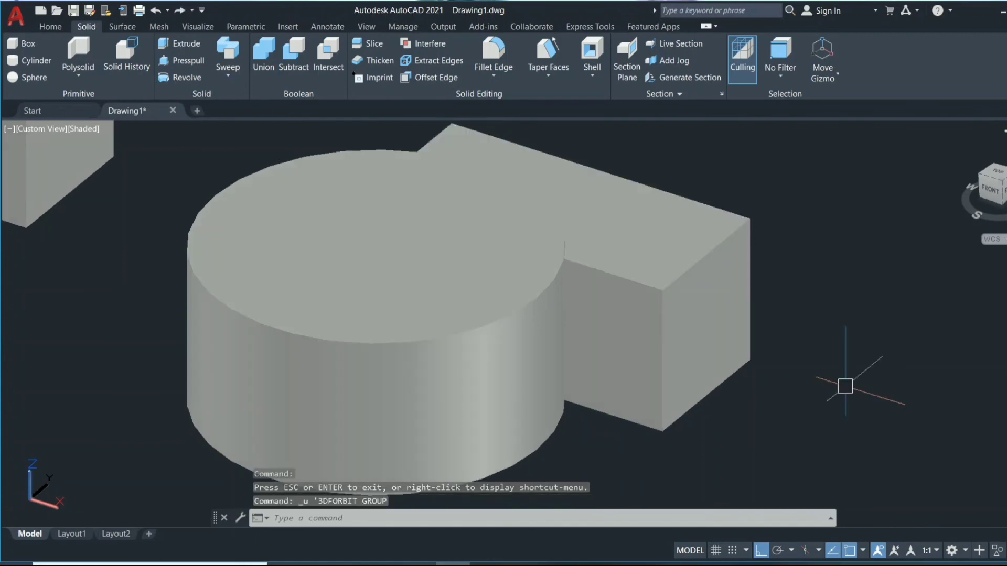